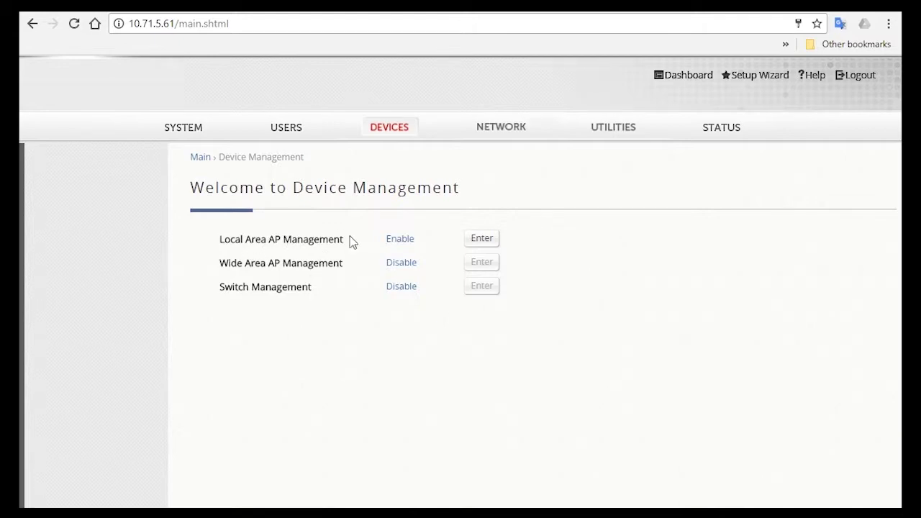
Step: Switch Local Area AP Management to Enable and apply it
{"action": "left_click", "coordinate": [401, 240]}
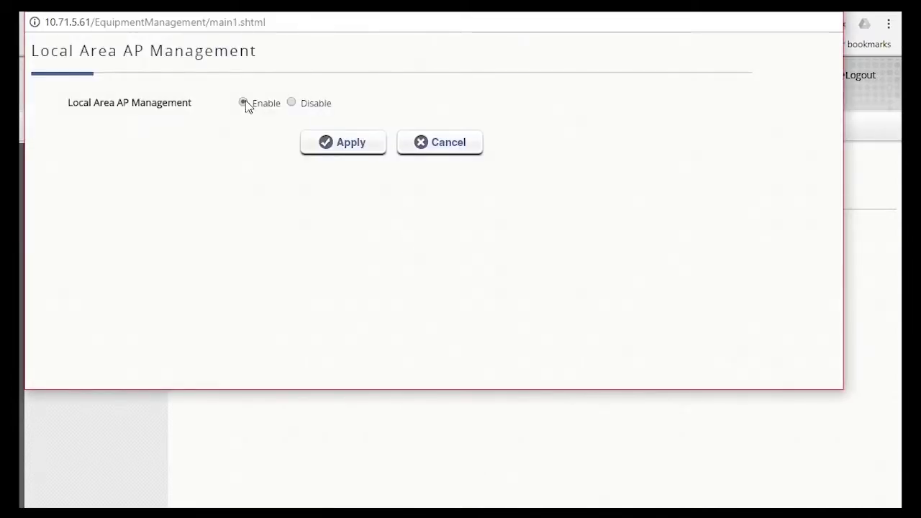
{"action": "left_click", "coordinate": [320, 147]}
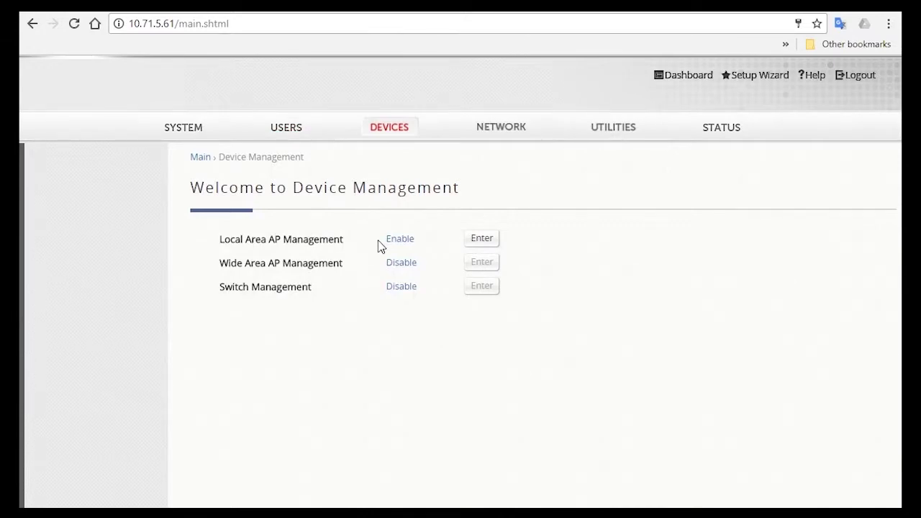
Step: In AP Templates, keep model ECW5210-L and clear the TEMPLATE1 template name
{"action": "left_click", "coordinate": [480, 238]}
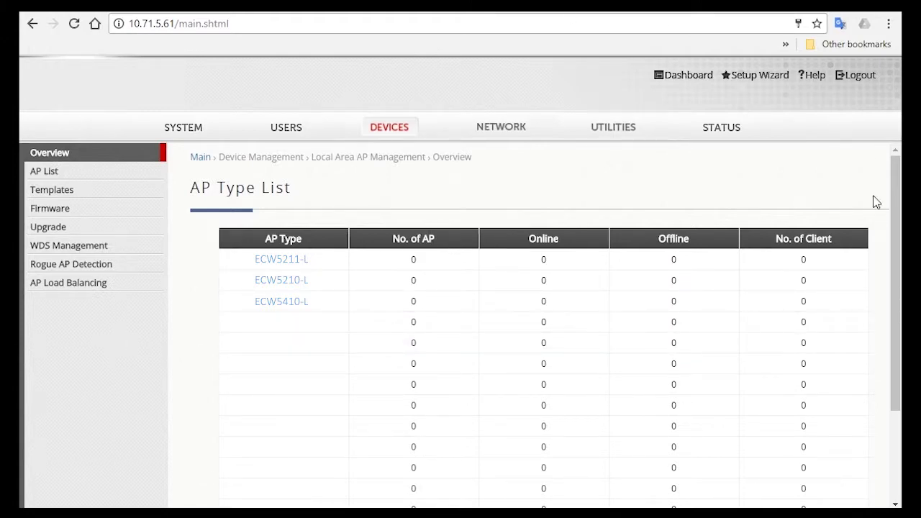
{"action": "left_click", "coordinate": [150, 198]}
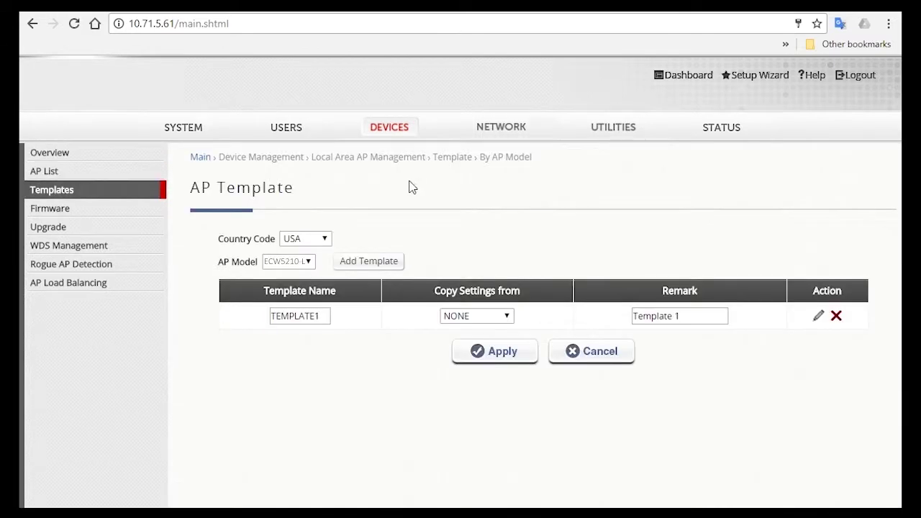
{"action": "left_click", "coordinate": [288, 262]}
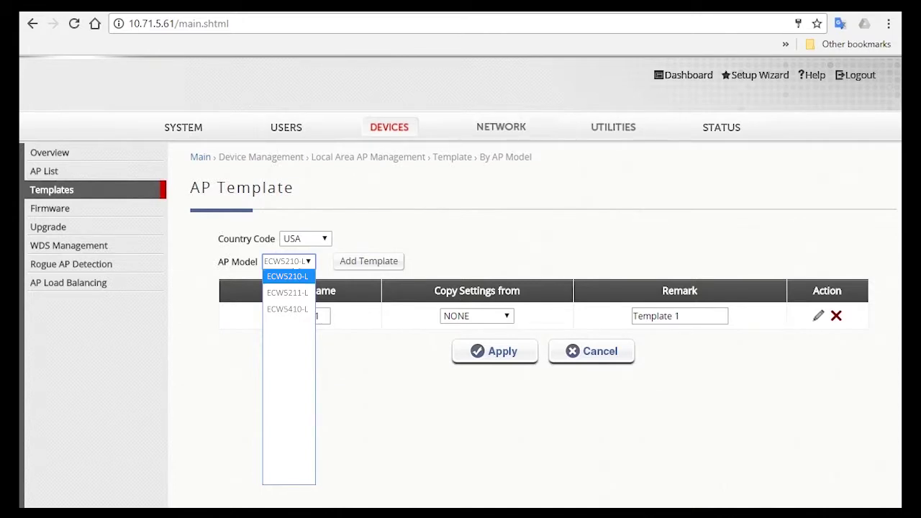
{"action": "left_click", "coordinate": [288, 276]}
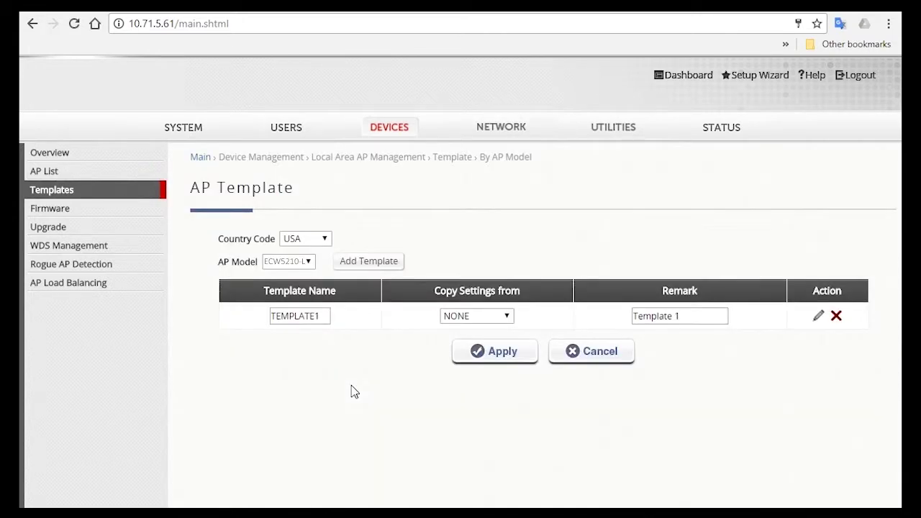
{"action": "double_click", "coordinate": [295, 316]}
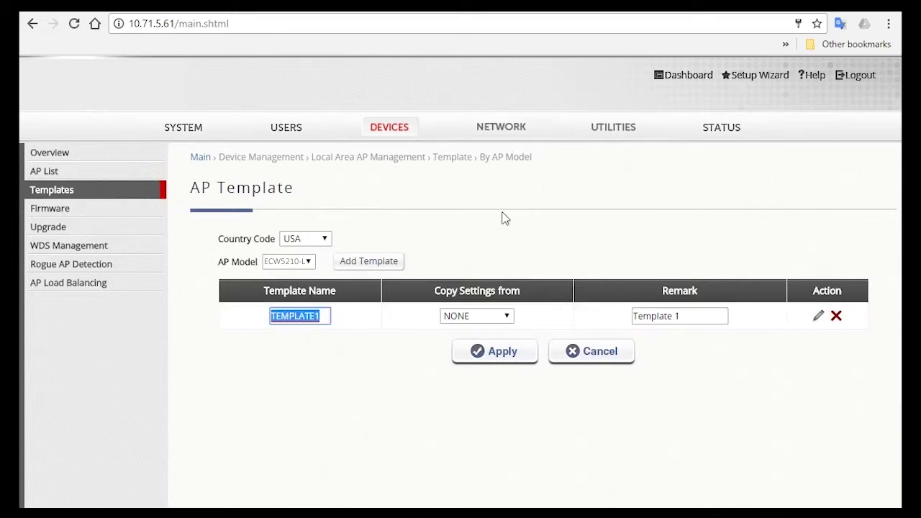
{"action": "key", "text": "BackSpace"}
{"action": "left_click", "coordinate": [505, 219]}
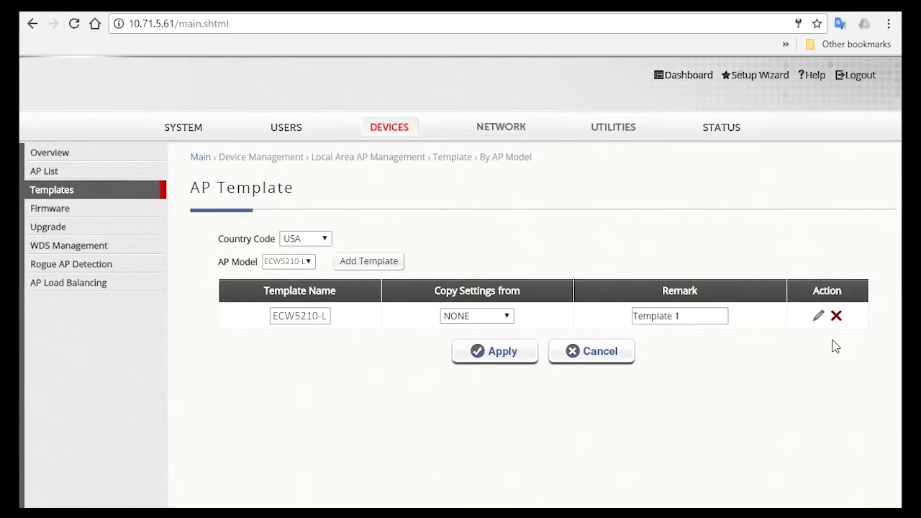
Step: Open the template for editing and set RF Card A's channel to 1
{"action": "left_click", "coordinate": [818, 321]}
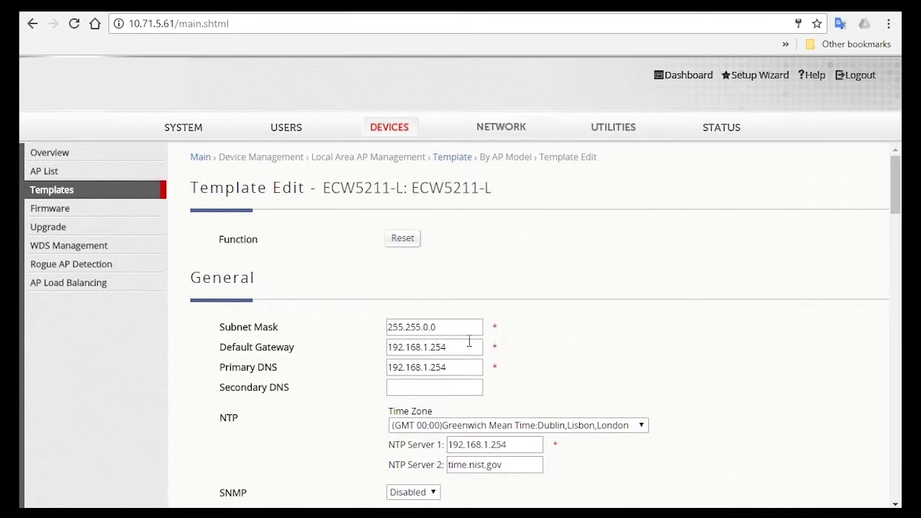
{"action": "left_click_drag", "start_coordinate": [469, 340], "coordinate": [372, 347]}
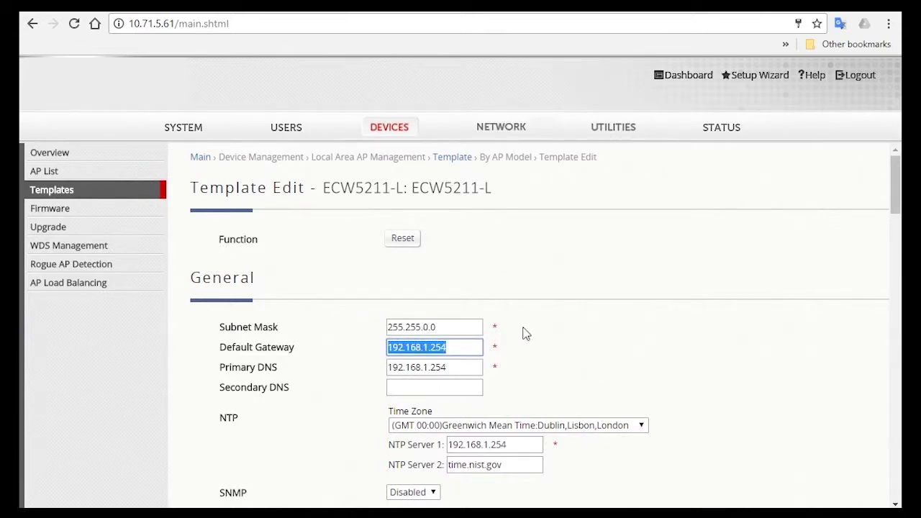
{"action": "left_click", "coordinate": [651, 347]}
{"action": "scroll", "coordinate": [531, 363], "scroll_direction": "down", "scroll_amount": 2}
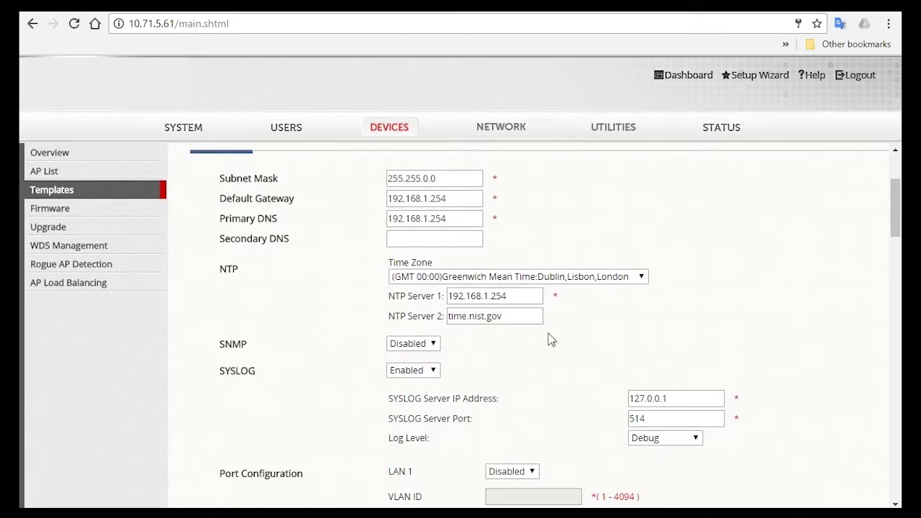
{"action": "scroll", "coordinate": [551, 340], "scroll_direction": "down", "scroll_amount": 4}
{"action": "scroll", "coordinate": [551, 340], "scroll_direction": "down", "scroll_amount": 1}
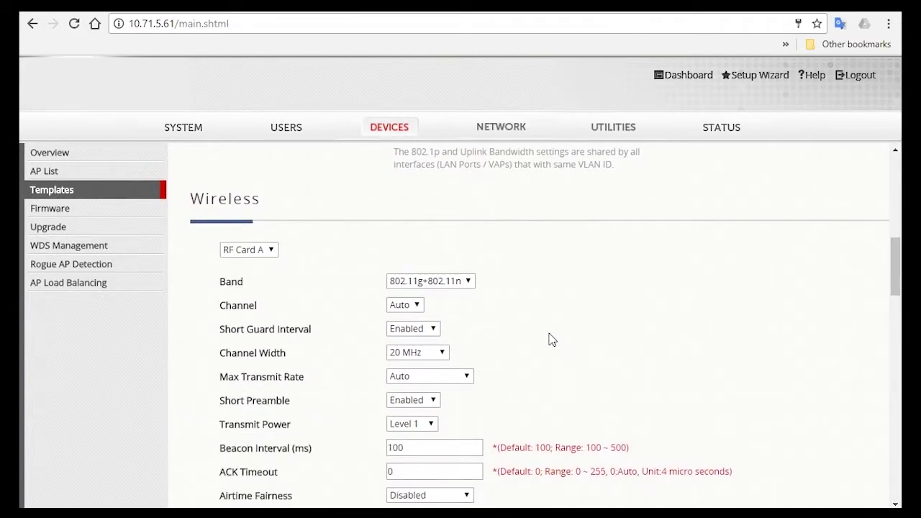
{"action": "scroll", "coordinate": [532, 335], "scroll_direction": "down", "scroll_amount": 1}
{"action": "scroll", "coordinate": [305, 275], "scroll_direction": "up", "scroll_amount": 1}
{"action": "left_click", "coordinate": [411, 305]}
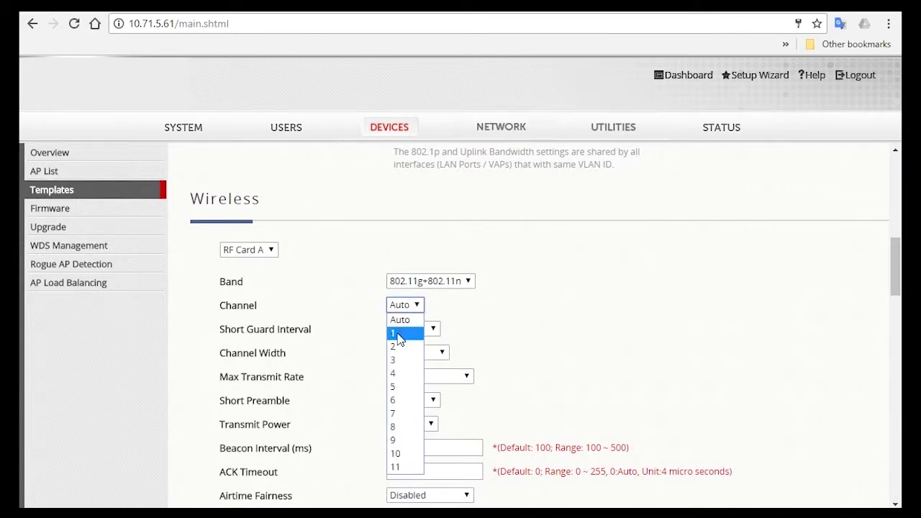
{"action": "left_click", "coordinate": [397, 335]}
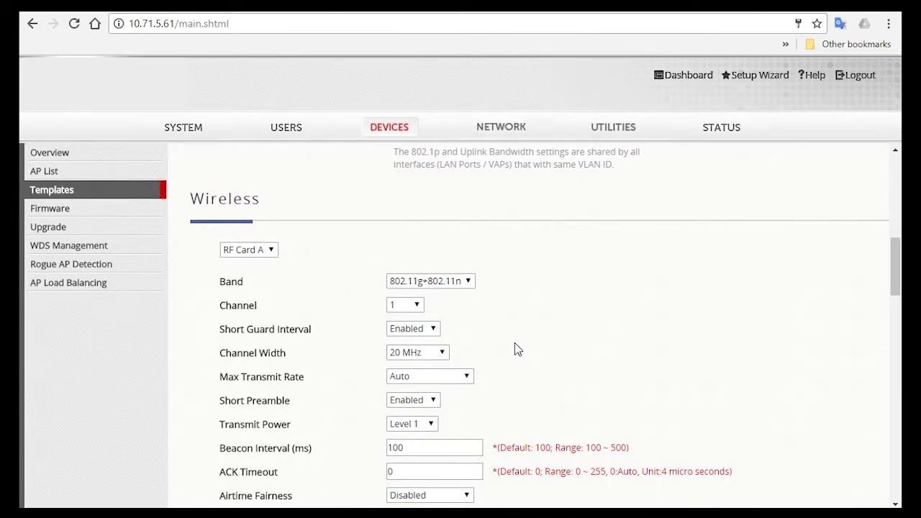
Step: Set Band Steering to Enabled
{"action": "scroll", "coordinate": [520, 342], "scroll_direction": "down", "scroll_amount": 1}
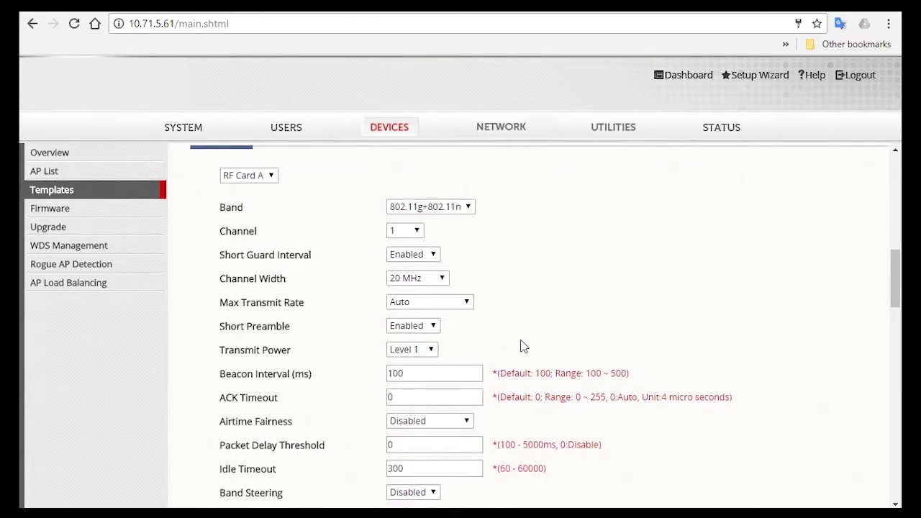
{"action": "scroll", "coordinate": [523, 339], "scroll_direction": "down", "scroll_amount": 1}
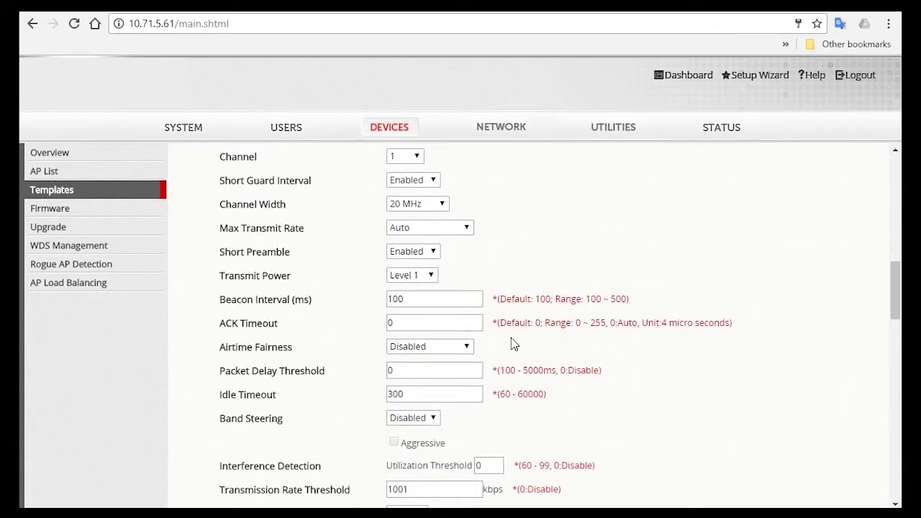
{"action": "scroll", "coordinate": [514, 345], "scroll_direction": "down", "scroll_amount": 2}
{"action": "left_click", "coordinate": [407, 269]}
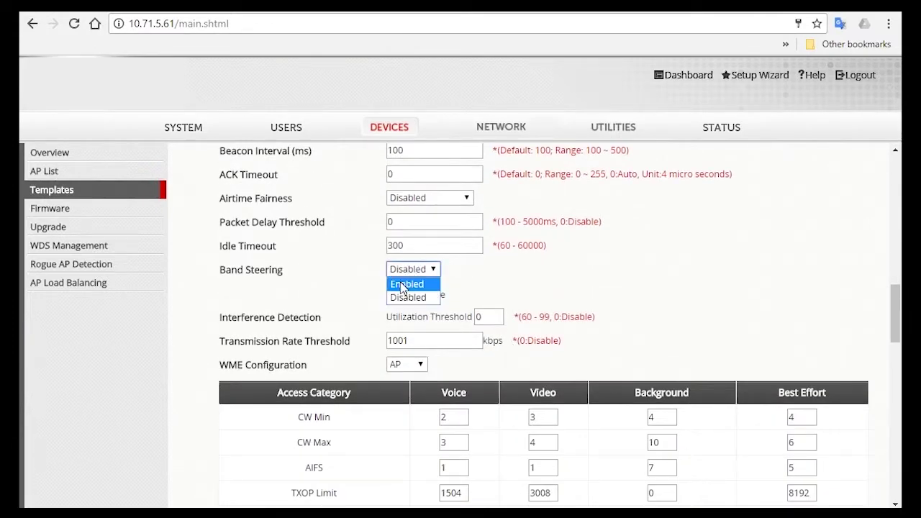
{"action": "left_click", "coordinate": [403, 284]}
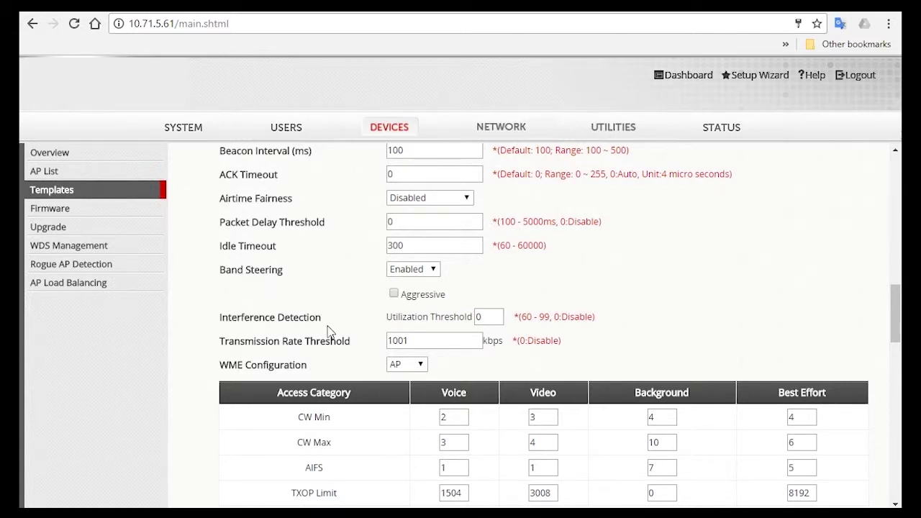
{"action": "scroll", "coordinate": [327, 331], "scroll_direction": "down", "scroll_amount": 20}
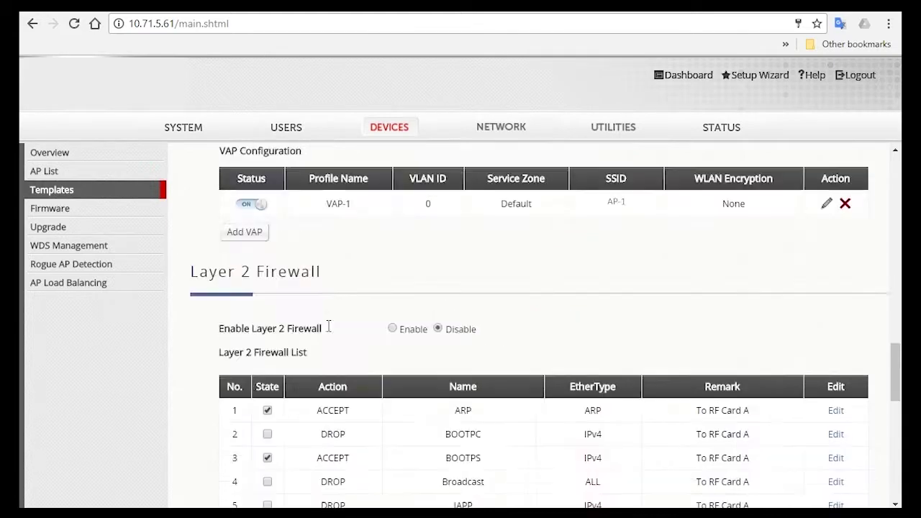
Step: Apply the RF Card A wireless settings
{"action": "left_click", "coordinate": [486, 479]}
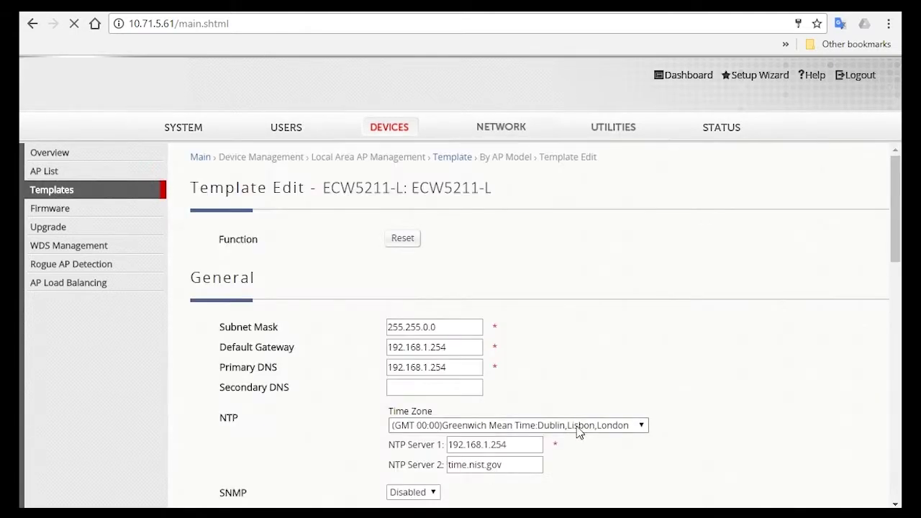
{"action": "scroll", "coordinate": [580, 432], "scroll_direction": "down", "scroll_amount": 5}
{"action": "scroll", "coordinate": [581, 432], "scroll_direction": "down", "scroll_amount": 5}
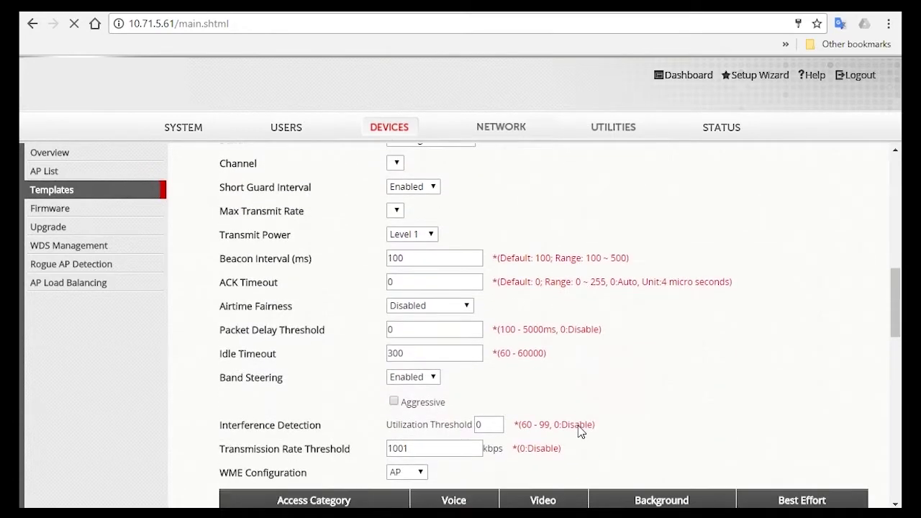
{"action": "scroll", "coordinate": [583, 431], "scroll_direction": "down", "scroll_amount": 2}
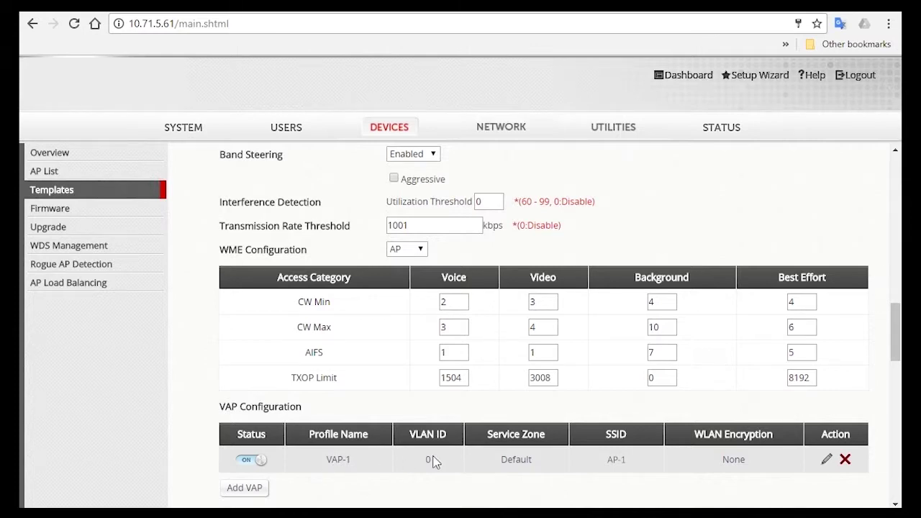
Step: Edit VAP-1, setting its profile name and service zone to Staff
{"action": "left_click", "coordinate": [826, 460]}
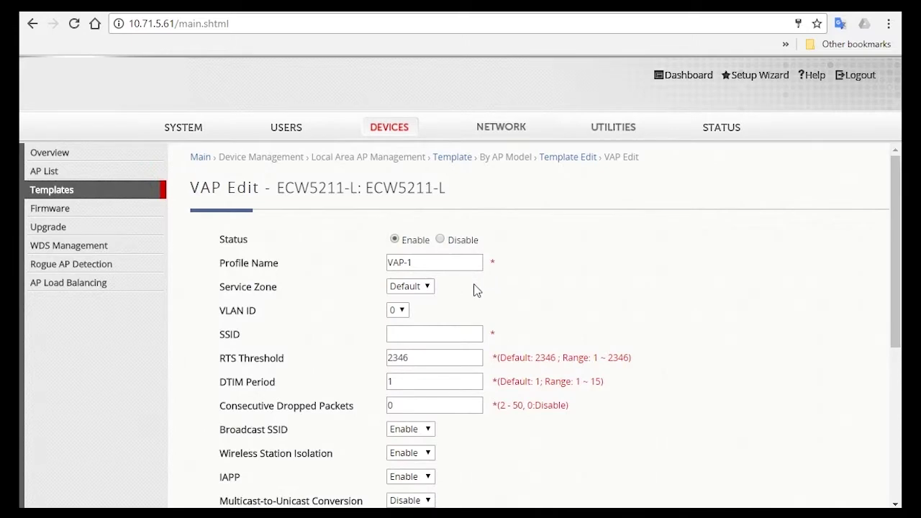
{"action": "left_click_drag", "start_coordinate": [448, 267], "coordinate": [315, 276]}
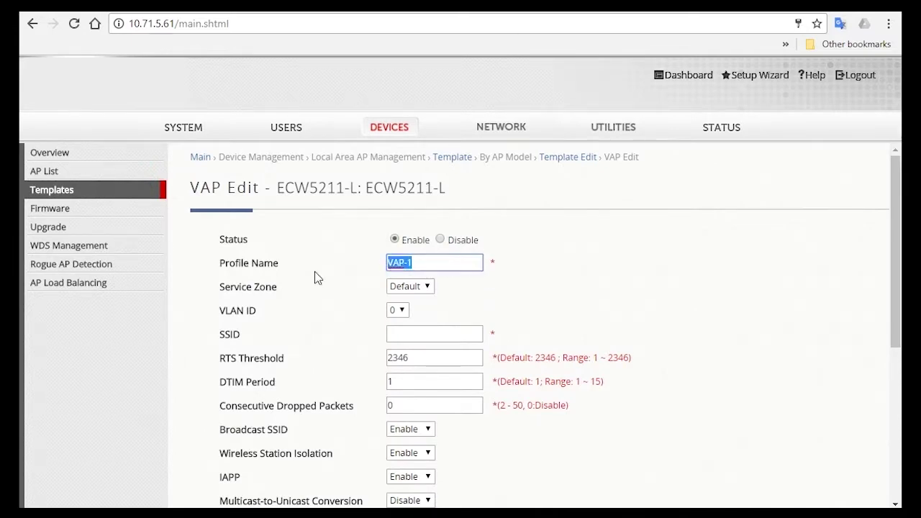
{"action": "type", "text": "Staff"}
{"action": "left_click", "coordinate": [554, 319]}
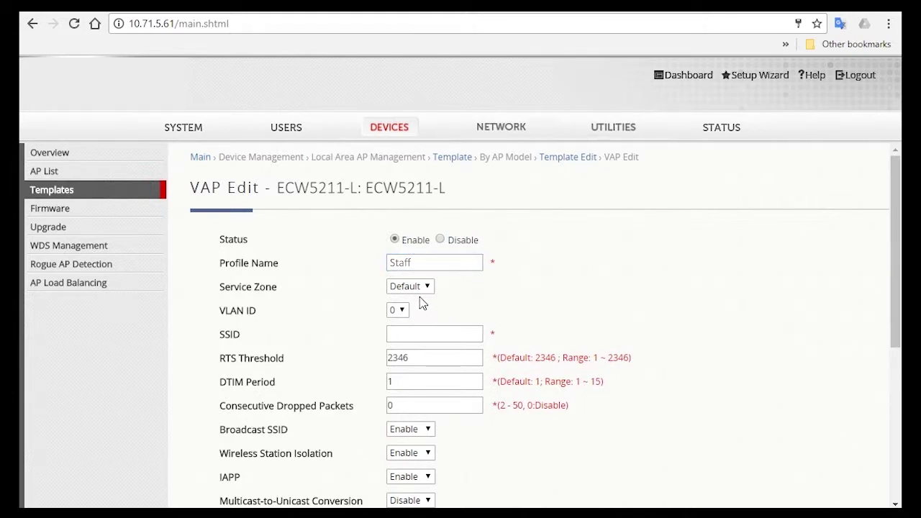
{"action": "left_click", "coordinate": [419, 291]}
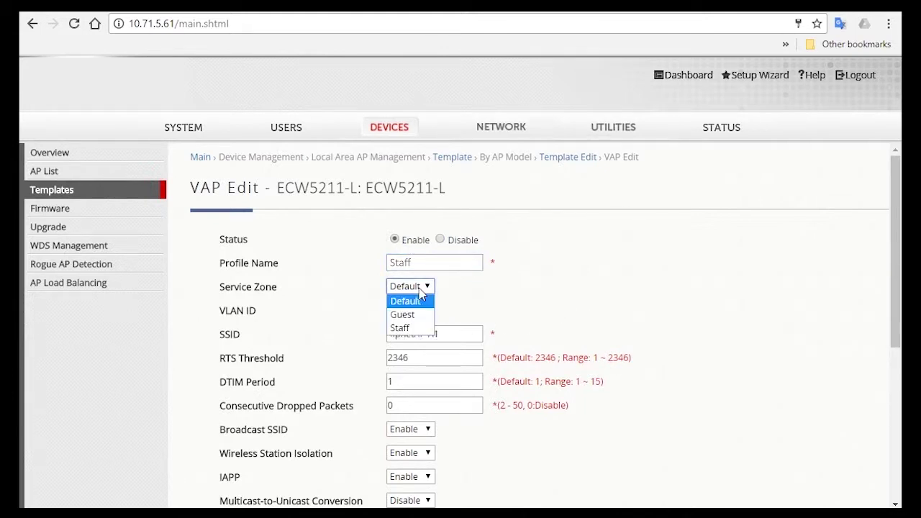
{"action": "left_click", "coordinate": [398, 329]}
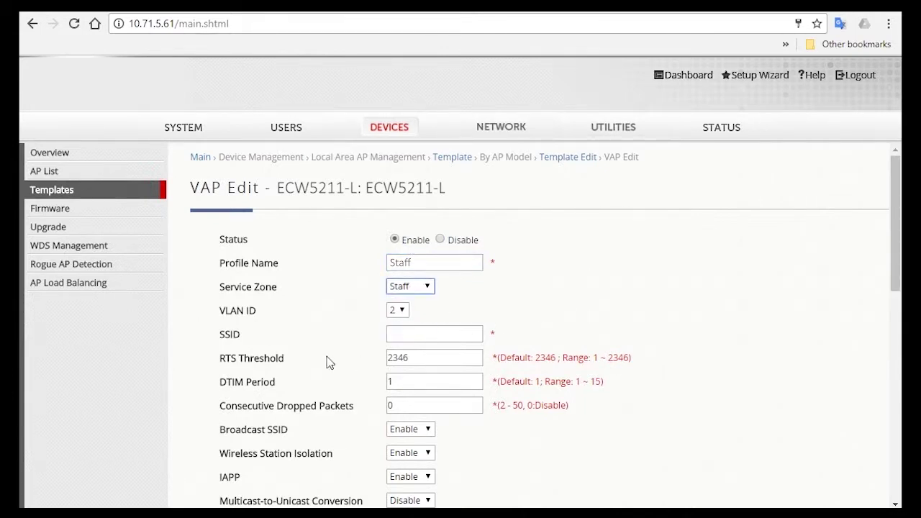
Step: Enter Staff as the VAP's SSID
{"action": "left_click", "coordinate": [407, 334]}
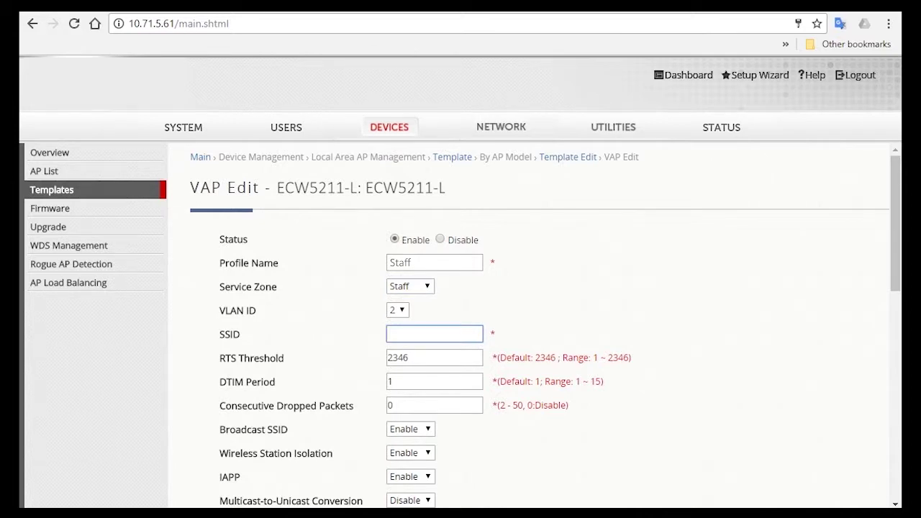
{"action": "type", "text": "Staff"}
{"action": "left_click", "coordinate": [472, 315]}
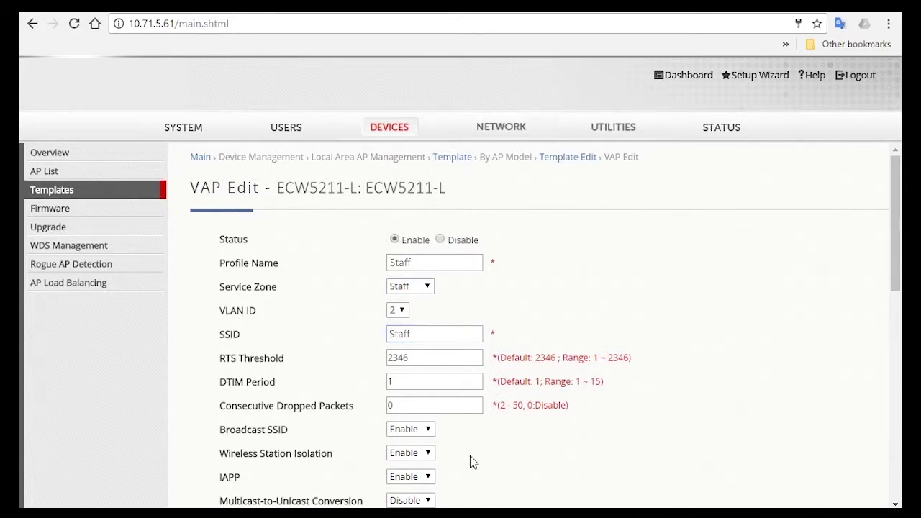
{"action": "scroll", "coordinate": [470, 455], "scroll_direction": "down", "scroll_amount": 1}
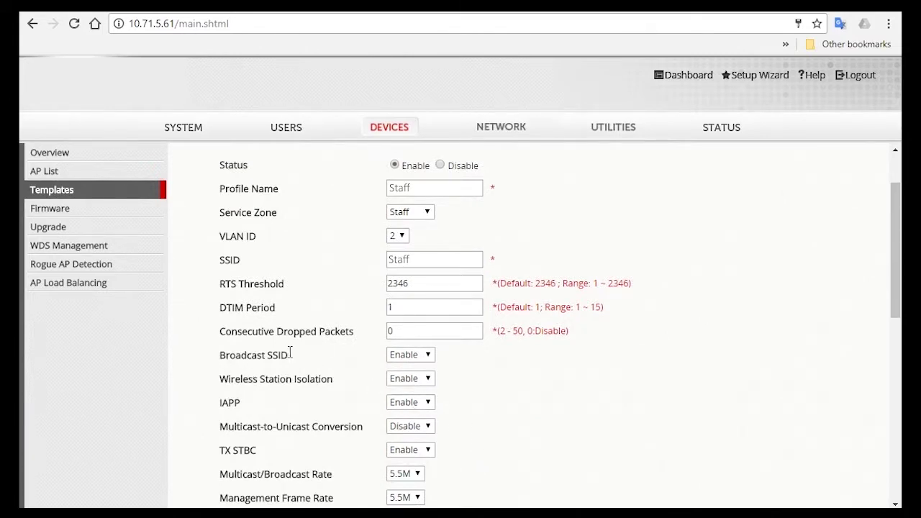
{"action": "left_click", "coordinate": [405, 361]}
Step: Disable Broadcast SSID and keep the receiving RSSI threshold at -80
{"action": "left_click", "coordinate": [405, 369]}
{"action": "scroll", "coordinate": [543, 401], "scroll_direction": "down", "scroll_amount": 1}
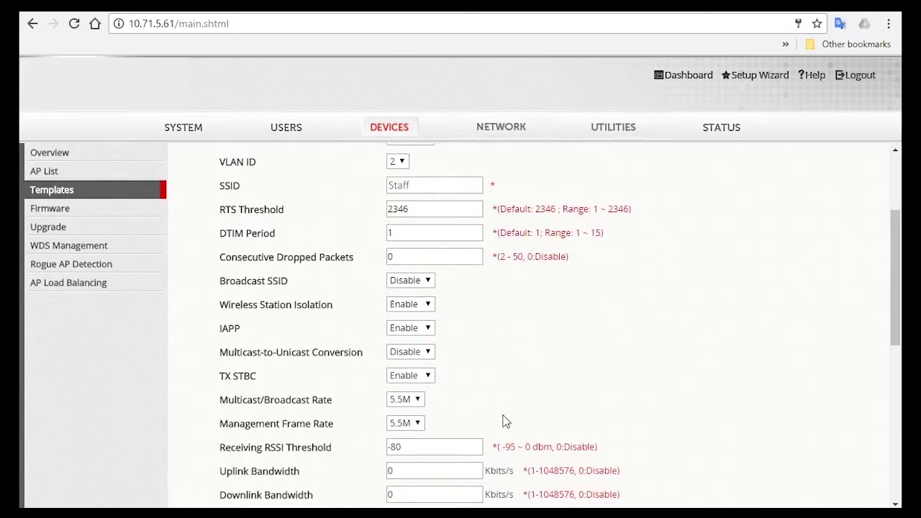
{"action": "double_click", "coordinate": [440, 446]}
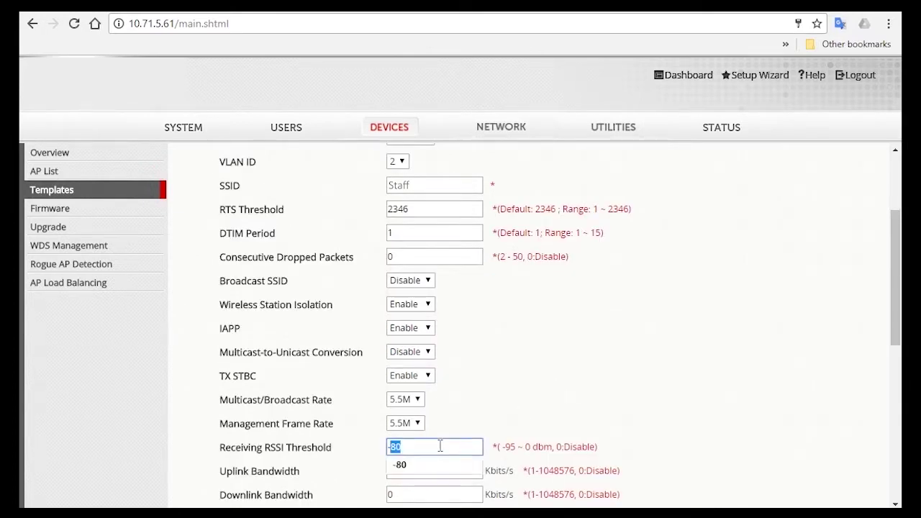
{"action": "left_click", "coordinate": [562, 385]}
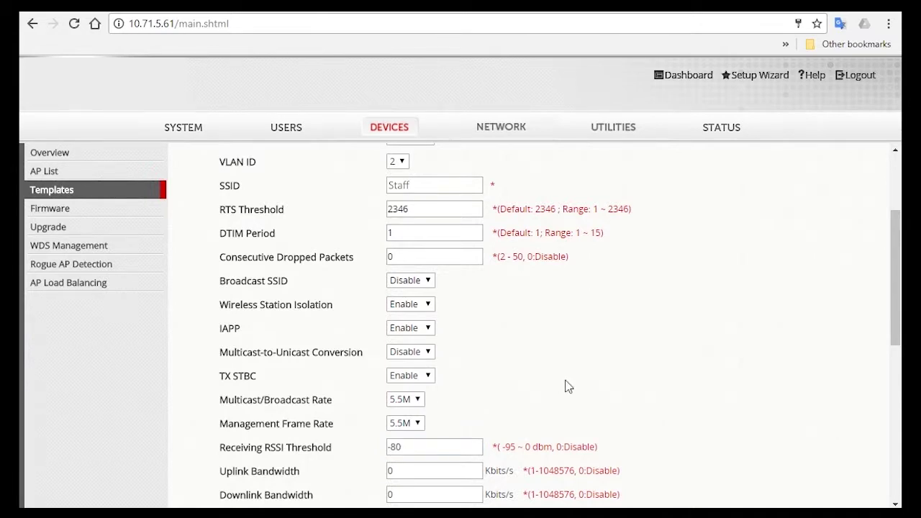
{"action": "scroll", "coordinate": [565, 387], "scroll_direction": "down", "scroll_amount": 6}
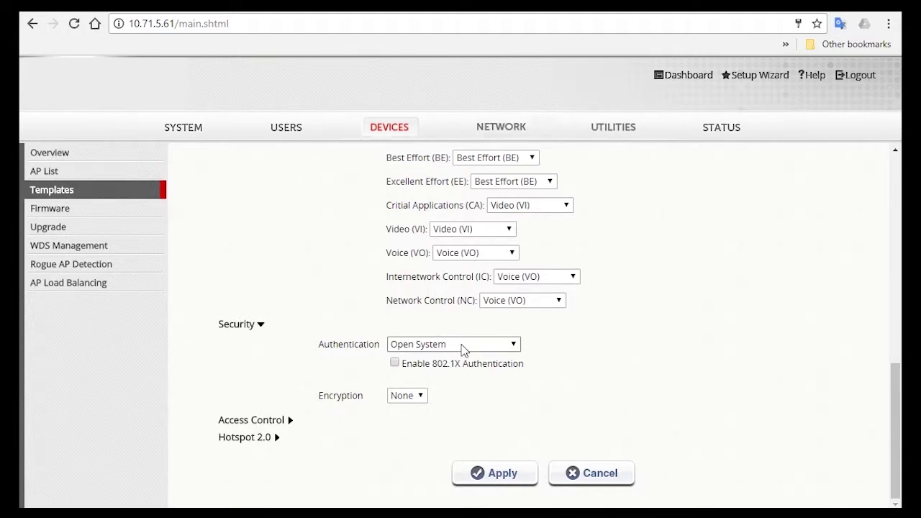
Step: Set WPA2 (WPA-Personal) with a passphrase, keep group key period 86400, and apply
{"action": "left_click", "coordinate": [464, 346]}
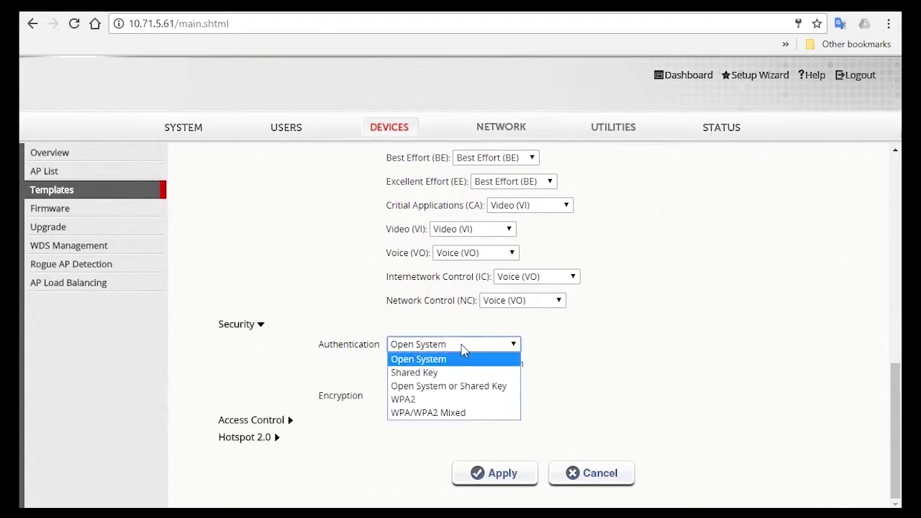
{"action": "left_click", "coordinate": [473, 398]}
{"action": "scroll", "coordinate": [561, 387], "scroll_direction": "down", "scroll_amount": 1}
{"action": "left_click", "coordinate": [573, 381]}
{"action": "type", "text": "12345678"}
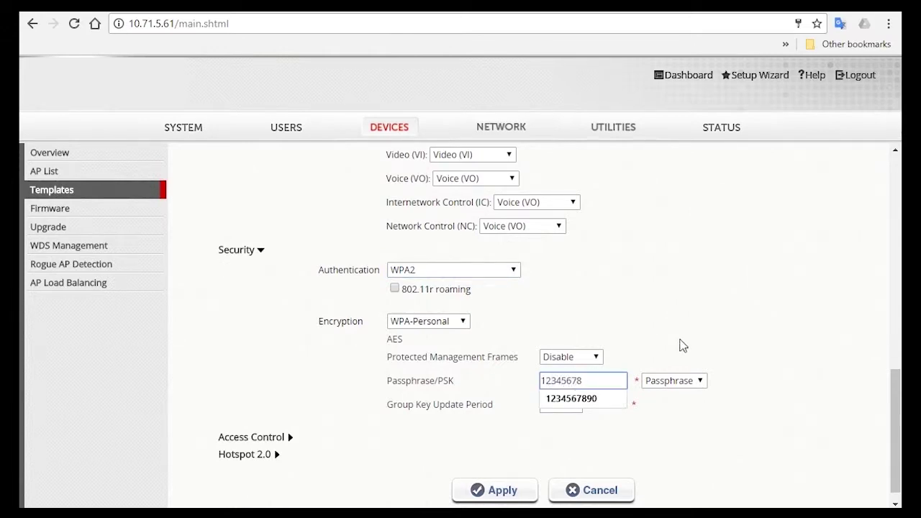
{"action": "left_click", "coordinate": [680, 346]}
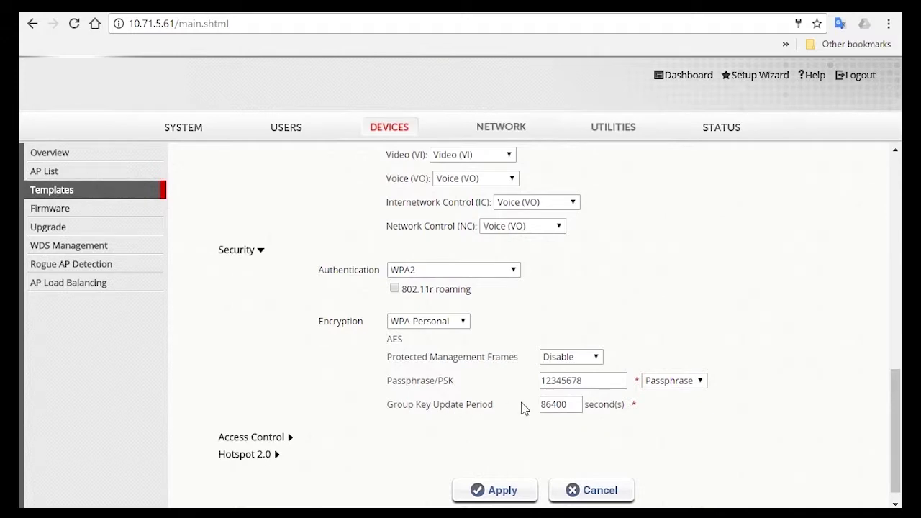
{"action": "left_click_drag", "start_coordinate": [564, 407], "coordinate": [530, 417]}
{"action": "left_click", "coordinate": [642, 419]}
{"action": "left_click", "coordinate": [497, 493]}
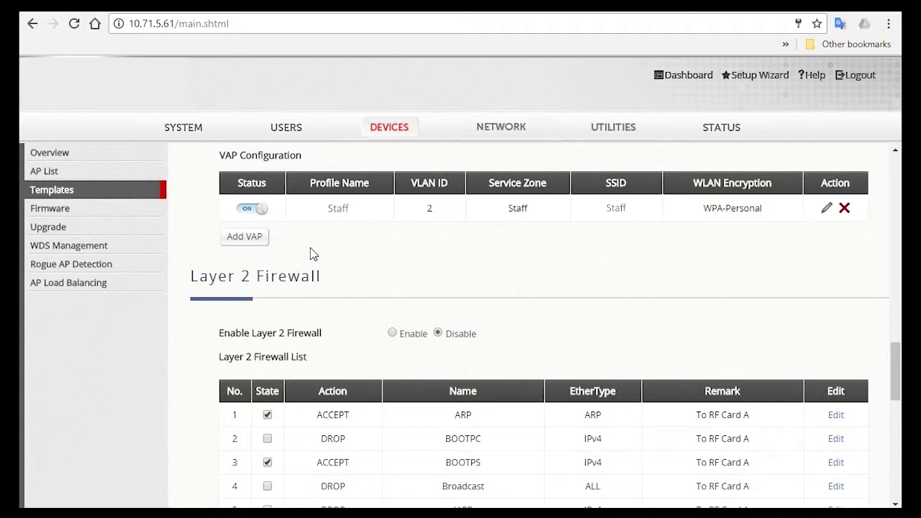
Step: Add a second VAP, open VAP-2, and enter Guest as its SSID
{"action": "left_click", "coordinate": [253, 238]}
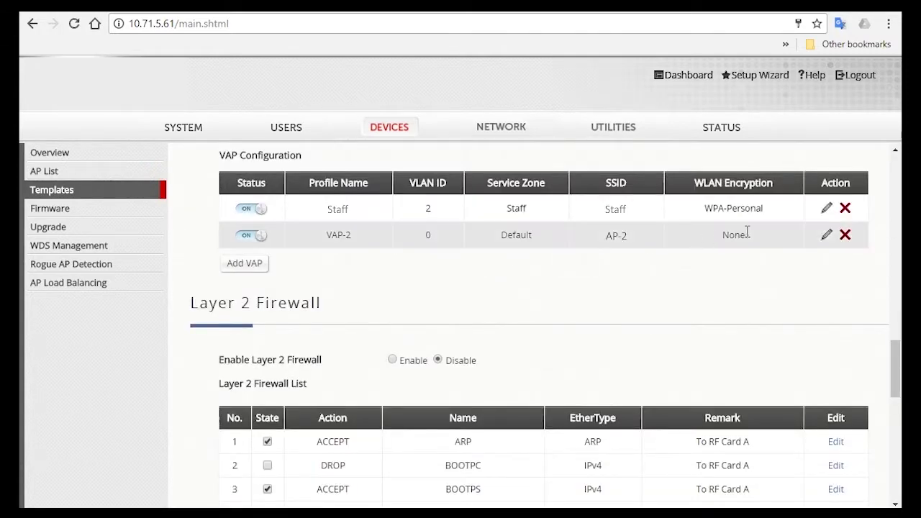
{"action": "left_click", "coordinate": [827, 236]}
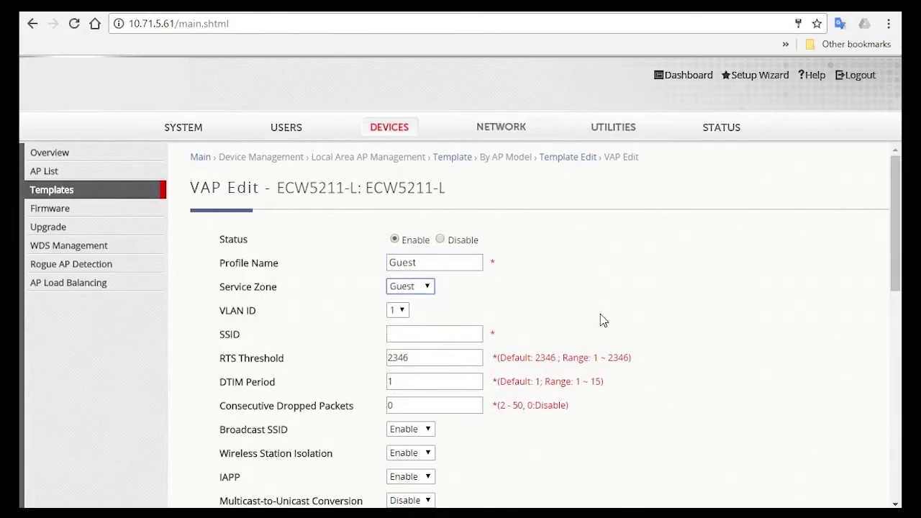
{"action": "left_click", "coordinate": [456, 334]}
{"action": "type", "text": "Guest"}
Step: Keep Broadcast SSID enabled and the RSSI threshold at -80 for the Guest VAP
{"action": "scroll", "coordinate": [438, 430], "scroll_direction": "down", "scroll_amount": 1}
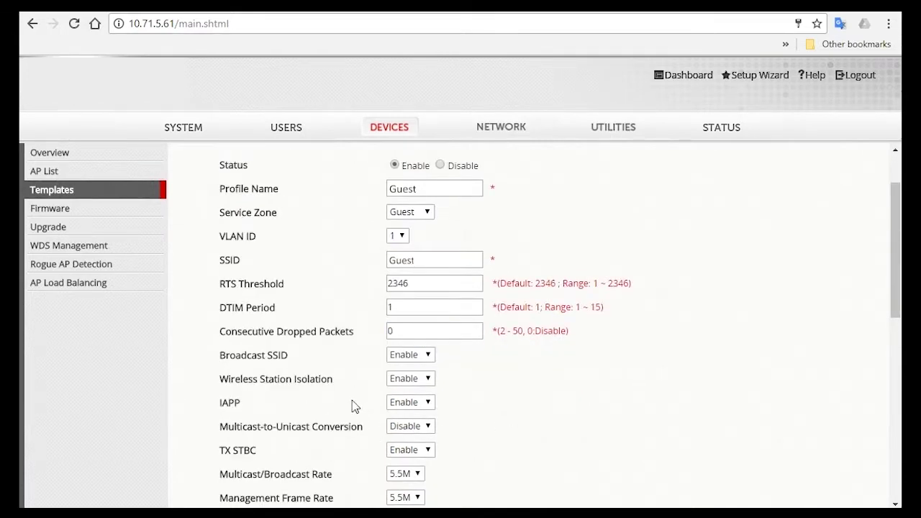
{"action": "left_click", "coordinate": [413, 360]}
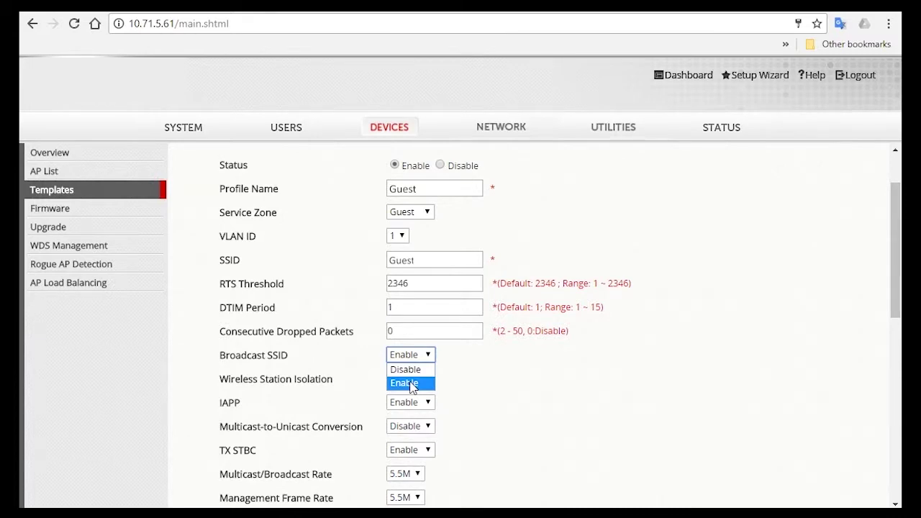
{"action": "left_click", "coordinate": [404, 383]}
{"action": "scroll", "coordinate": [543, 378], "scroll_direction": "down", "scroll_amount": 2}
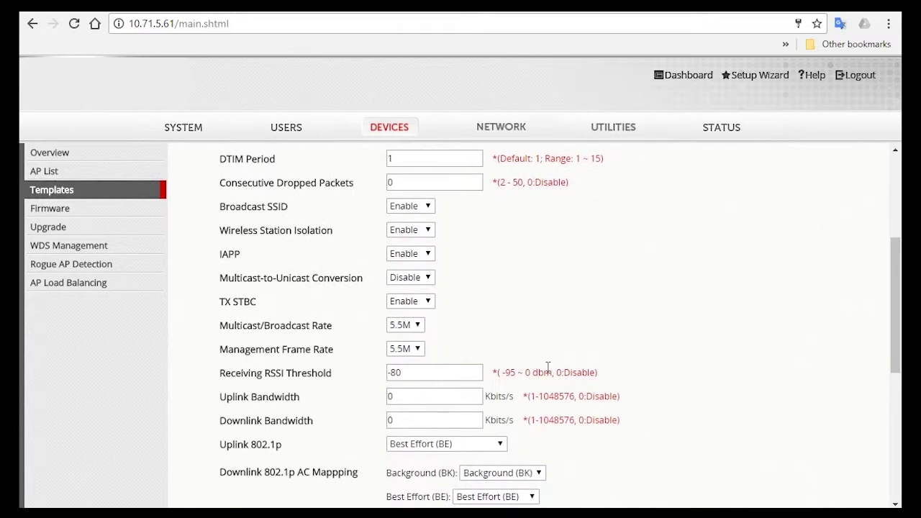
{"action": "double_click", "coordinate": [470, 369]}
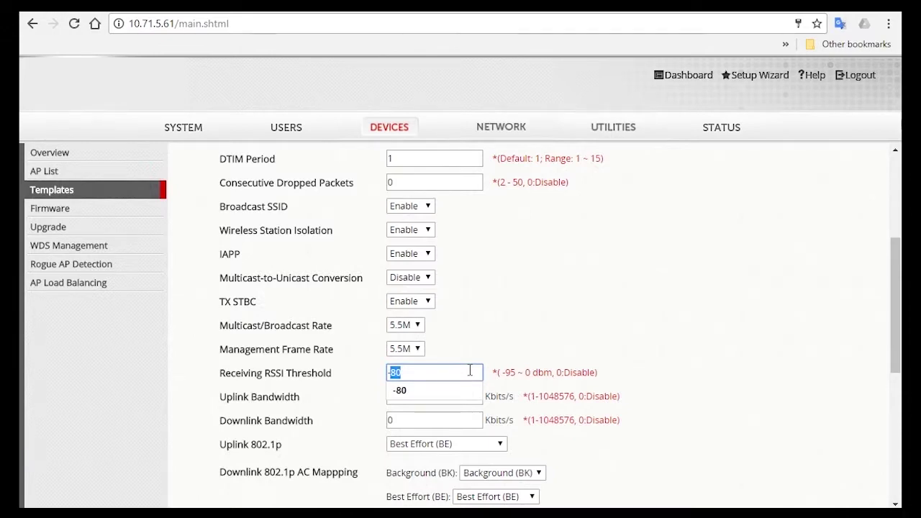
{"action": "left_click", "coordinate": [662, 309]}
{"action": "scroll", "coordinate": [651, 375], "scroll_direction": "down", "scroll_amount": 4}
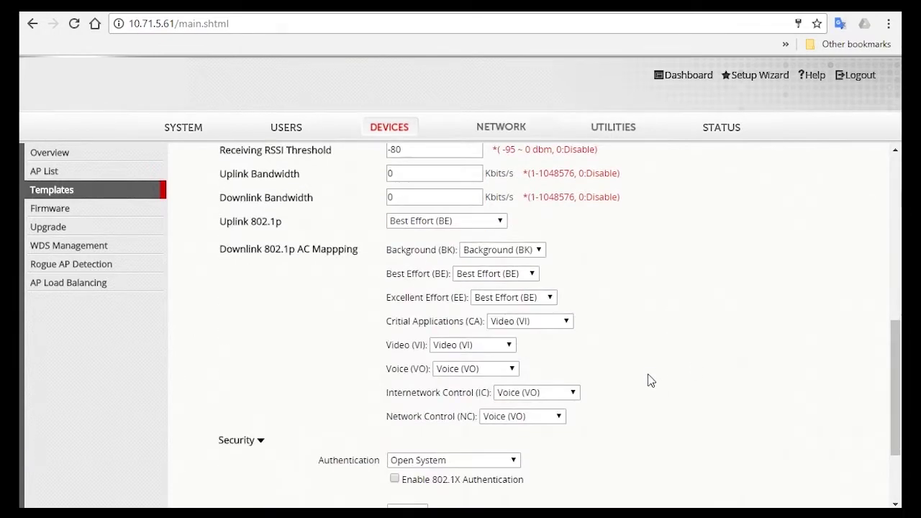
{"action": "scroll", "coordinate": [653, 375], "scroll_direction": "down", "scroll_amount": 1}
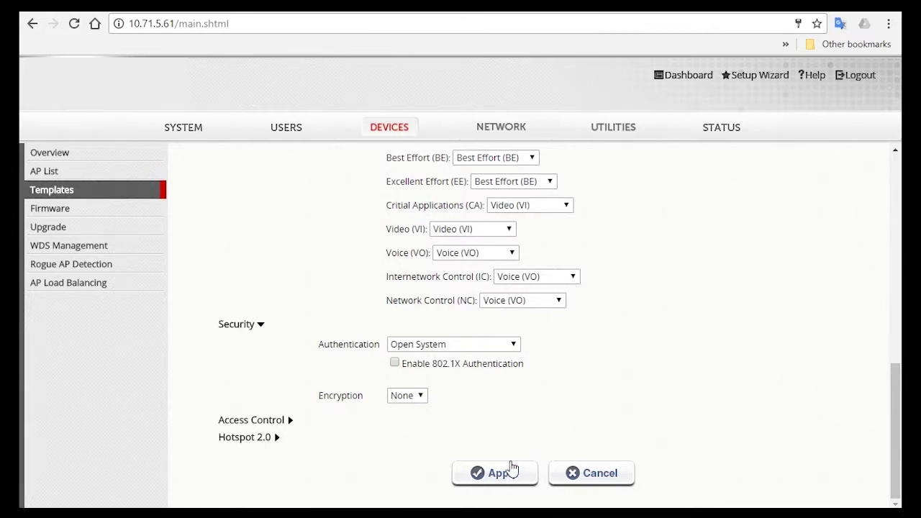
Step: Save the Guest VAP with VLAN 1 and no encryption
{"action": "left_click", "coordinate": [511, 470]}
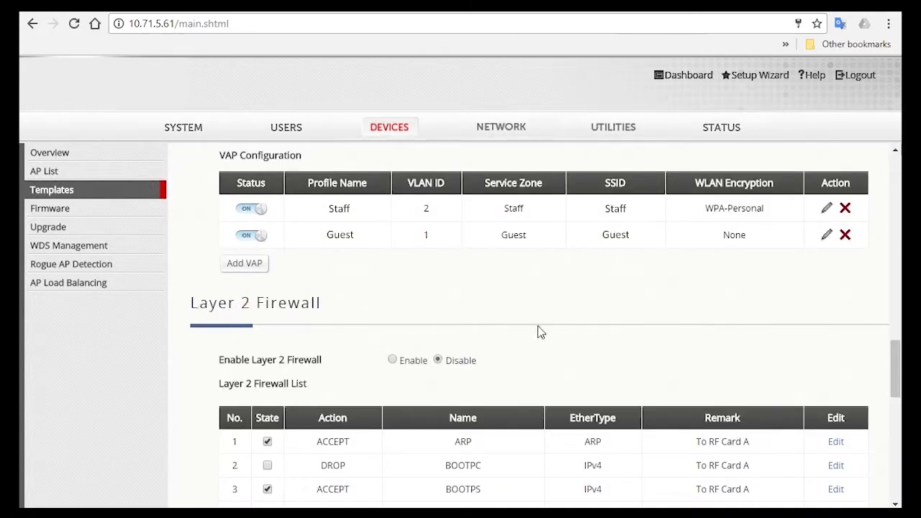
{"action": "scroll", "coordinate": [544, 327], "scroll_direction": "up", "scroll_amount": 10}
{"action": "left_click", "coordinate": [267, 255]}
Step: Set RF Card B to Non-DFS Auto Channel and apply its wireless settings
{"action": "left_click", "coordinate": [263, 283]}
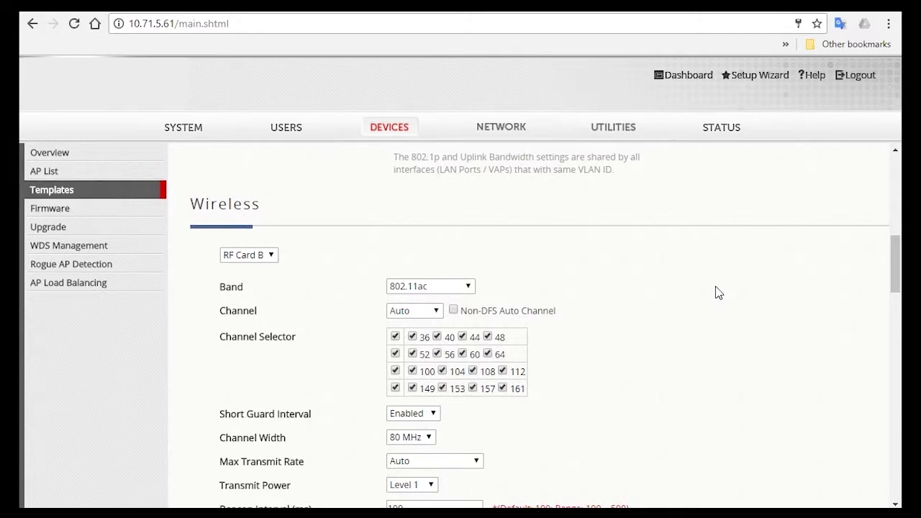
{"action": "left_click", "coordinate": [453, 310]}
{"action": "scroll", "coordinate": [391, 354], "scroll_direction": "down", "scroll_amount": 1}
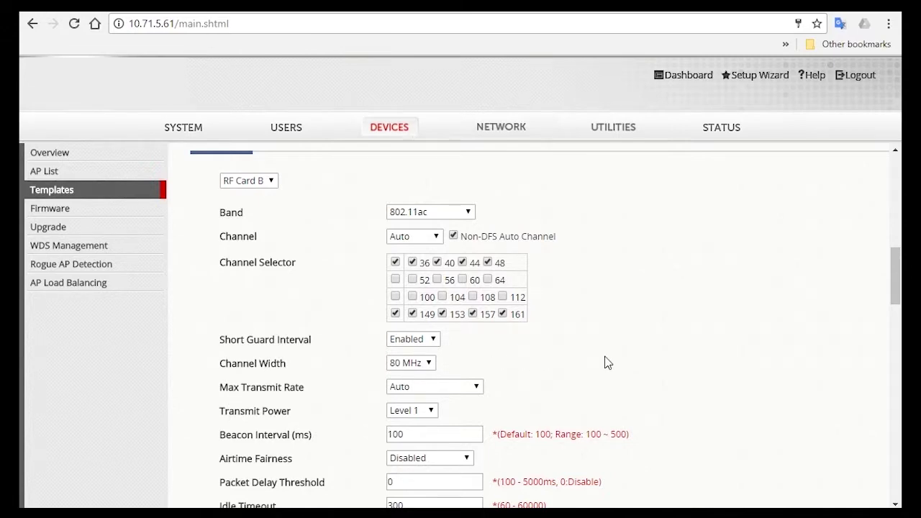
{"action": "scroll", "coordinate": [504, 388], "scroll_direction": "down", "scroll_amount": 2}
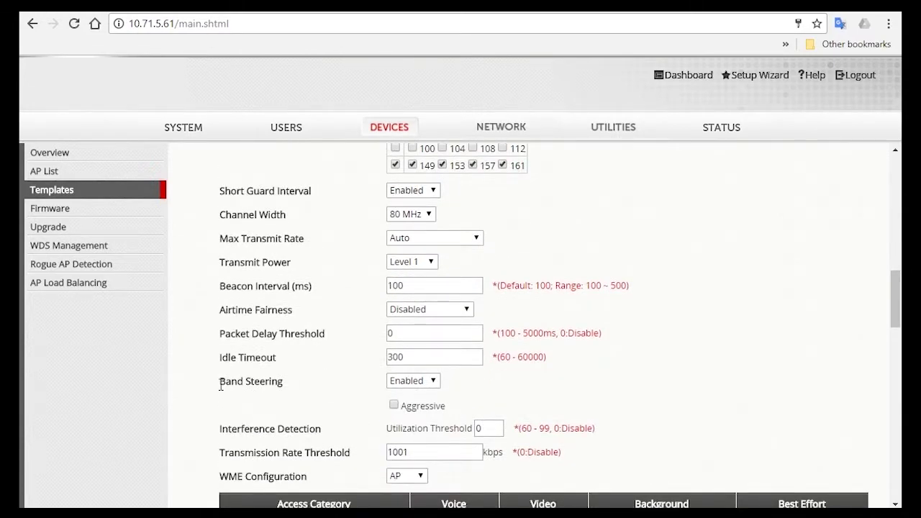
{"action": "left_click_drag", "start_coordinate": [219, 385], "coordinate": [288, 385]}
{"action": "left_click", "coordinate": [597, 384]}
{"action": "scroll", "coordinate": [596, 384], "scroll_direction": "down", "scroll_amount": 3}
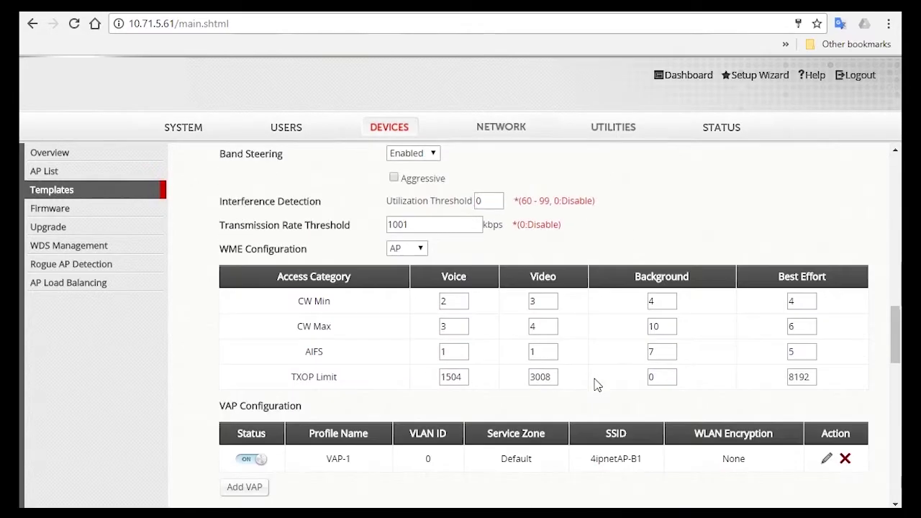
{"action": "scroll", "coordinate": [594, 385], "scroll_direction": "down", "scroll_amount": 10}
{"action": "left_click", "coordinate": [474, 489]}
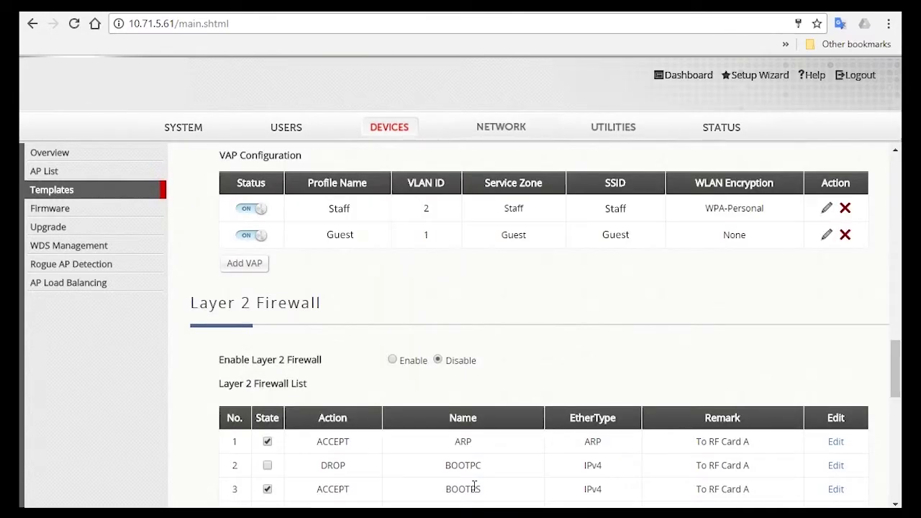
Step: Reselect RF Card B and open its VAP-1 for editing
{"action": "scroll", "coordinate": [335, 392], "scroll_direction": "up", "scroll_amount": 10}
{"action": "left_click", "coordinate": [267, 254]}
{"action": "left_click", "coordinate": [247, 280]}
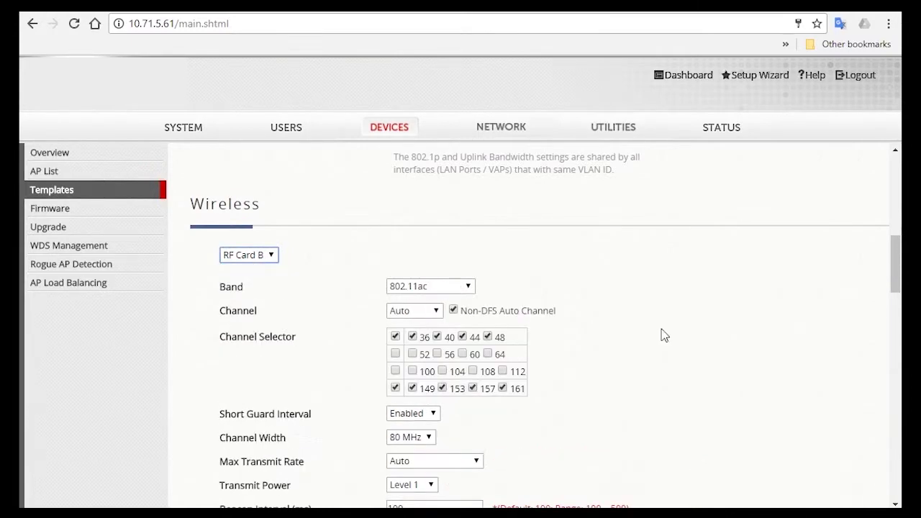
{"action": "scroll", "coordinate": [717, 448], "scroll_direction": "down", "scroll_amount": 5}
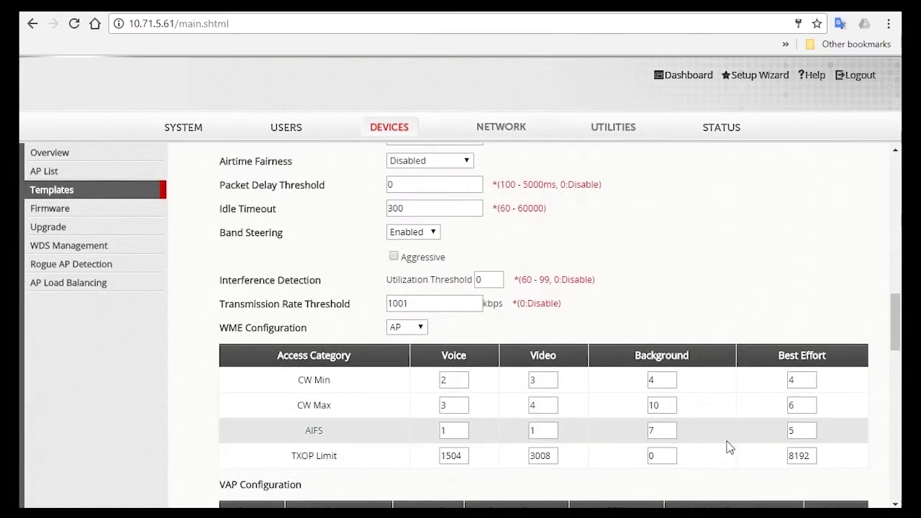
{"action": "scroll", "coordinate": [728, 447], "scroll_direction": "down", "scroll_amount": 2}
{"action": "left_click", "coordinate": [827, 389]}
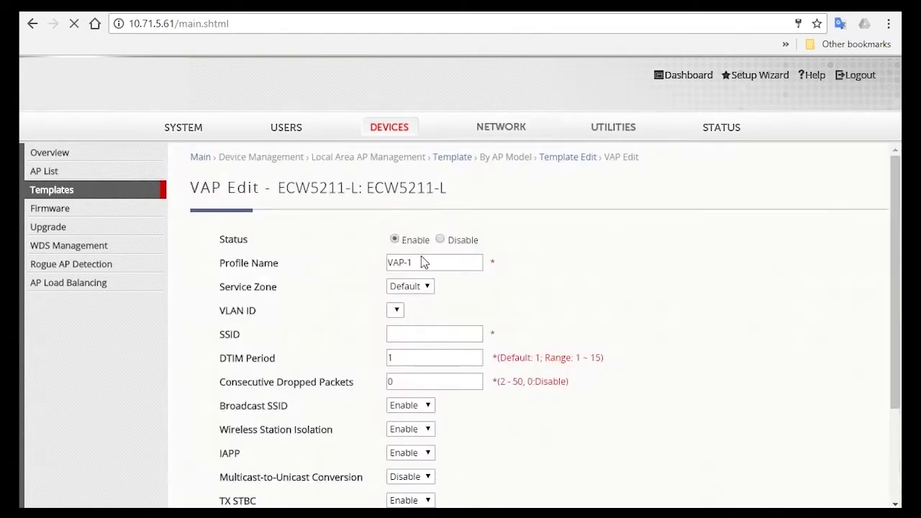
Step: Set RF Card B VAP-1's profile name, service zone, and SSID to Staff
{"action": "left_click", "coordinate": [425, 260]}
{"action": "key", "text": "ctrl+a"}
{"action": "type", "text": "Staff"}
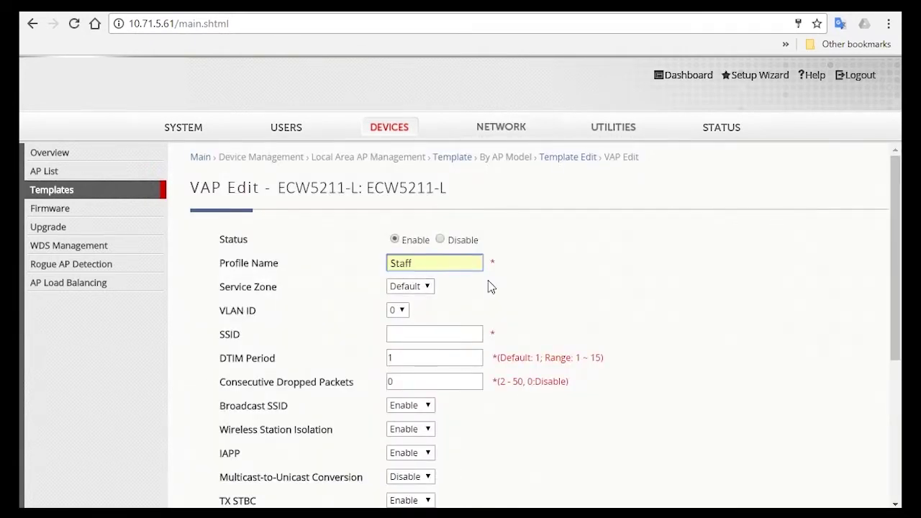
{"action": "left_click", "coordinate": [426, 286]}
{"action": "left_click", "coordinate": [422, 323]}
{"action": "left_click", "coordinate": [580, 179]}
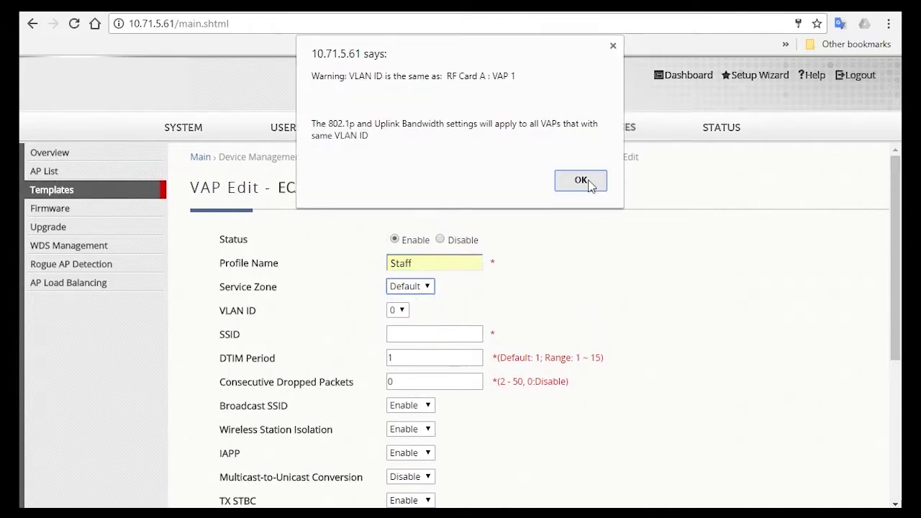
{"action": "left_click", "coordinate": [462, 336]}
{"action": "type", "text": "Staff"}
Step: Set Broadcast SSID to Disable for the Staff VAP
{"action": "scroll", "coordinate": [479, 345], "scroll_direction": "down", "scroll_amount": 2}
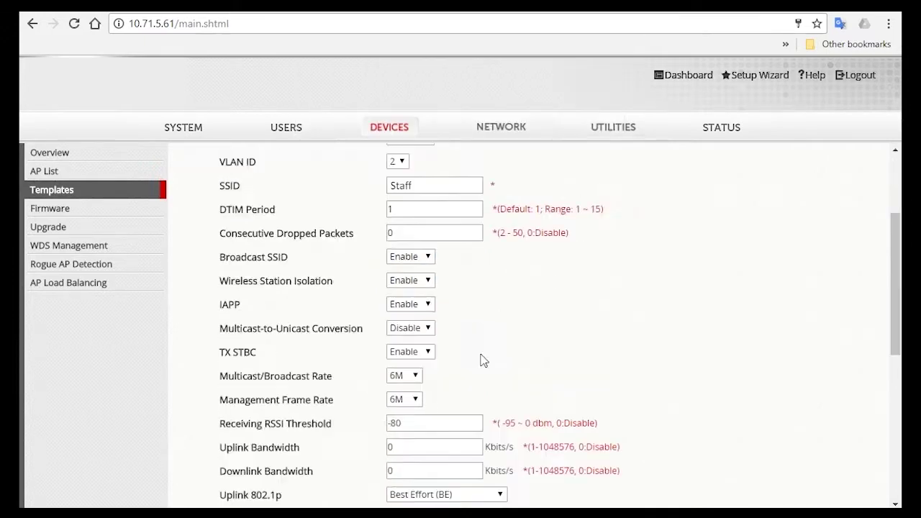
{"action": "left_click", "coordinate": [410, 257]}
{"action": "left_click", "coordinate": [413, 280]}
{"action": "scroll", "coordinate": [483, 360], "scroll_direction": "down", "scroll_amount": 5}
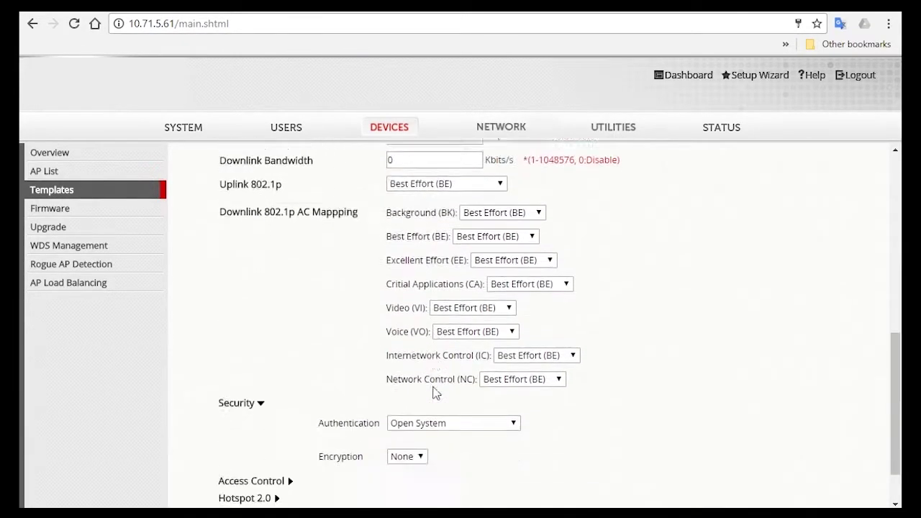
Step: Use WPA2 authentication with a passphrase, then apply and confirm the VLAN warning
{"action": "left_click", "coordinate": [417, 363]}
{"action": "left_click", "coordinate": [421, 418]}
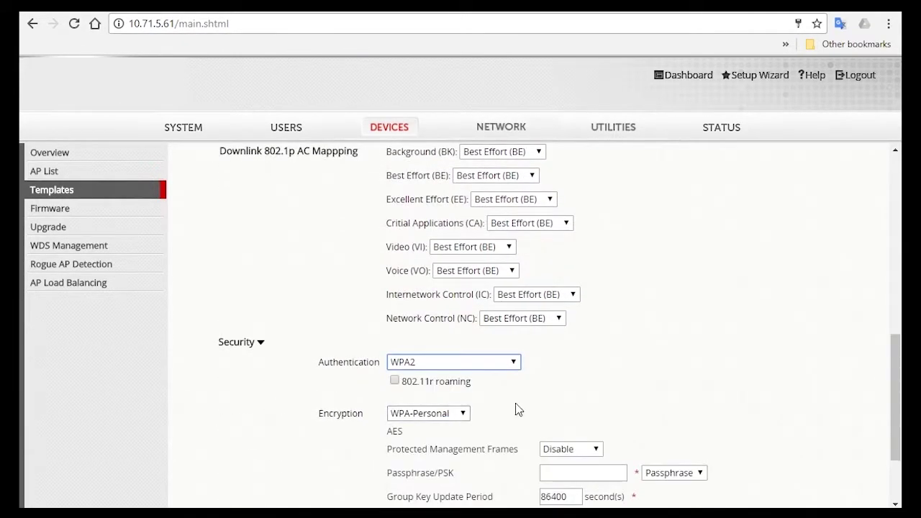
{"action": "left_click", "coordinate": [583, 472]}
{"action": "type", "text": "12"}
{"action": "key", "text": "Down"}
{"action": "key", "text": "Return"}
{"action": "scroll", "coordinate": [781, 380], "scroll_direction": "down", "scroll_amount": 3}
{"action": "left_click", "coordinate": [476, 477]}
{"action": "left_click", "coordinate": [530, 160]}
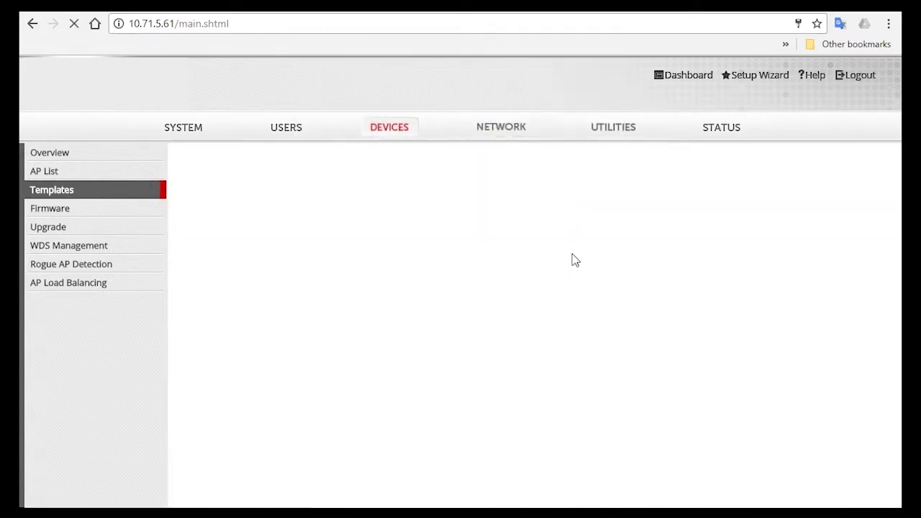
Step: Edit RF Card B's VAP-2, setting profile name and service zone to Guest
{"action": "left_click", "coordinate": [827, 235]}
{"action": "triple_click", "coordinate": [417, 262]}
{"action": "type", "text": "Guest"}
{"action": "left_click", "coordinate": [410, 286]}
{"action": "left_click", "coordinate": [414, 317]}
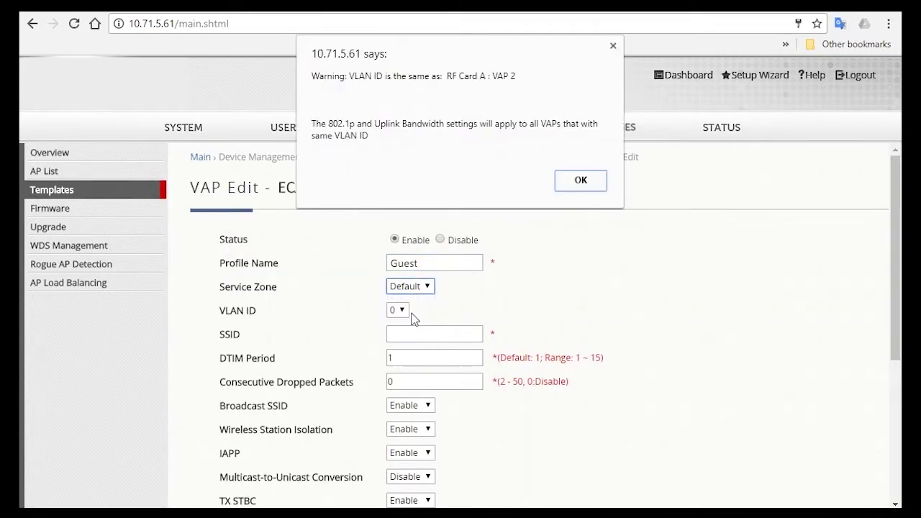
{"action": "left_click", "coordinate": [575, 179]}
Step: Enter Guest as the SSID, apply, and confirm the VLAN dialog
{"action": "left_click", "coordinate": [452, 333]}
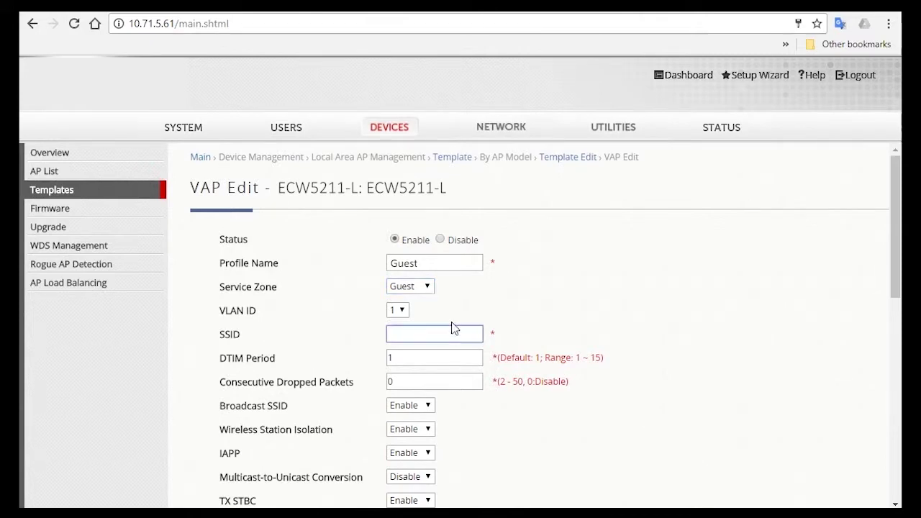
{"action": "type", "text": "Guest"}
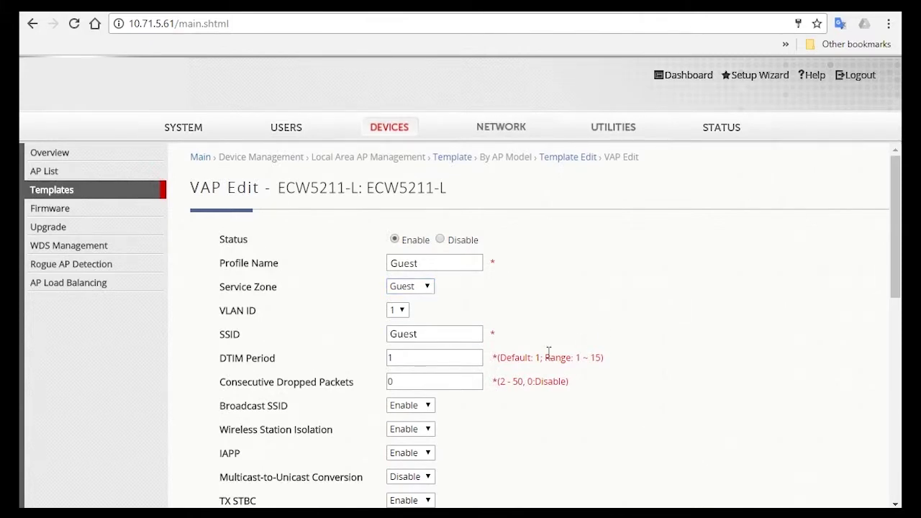
{"action": "scroll", "coordinate": [507, 382], "scroll_direction": "down", "scroll_amount": 3}
{"action": "scroll", "coordinate": [504, 385], "scroll_direction": "down", "scroll_amount": 2}
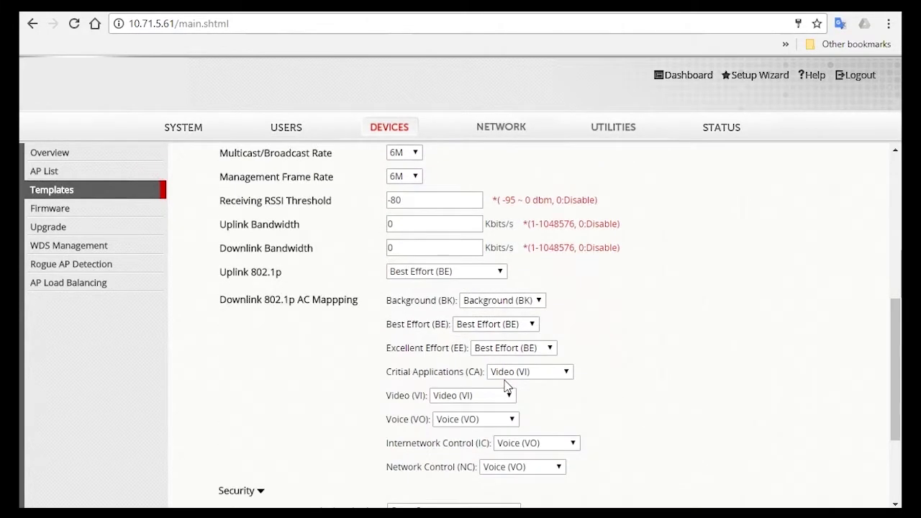
{"action": "scroll", "coordinate": [507, 386], "scroll_direction": "down", "scroll_amount": 2}
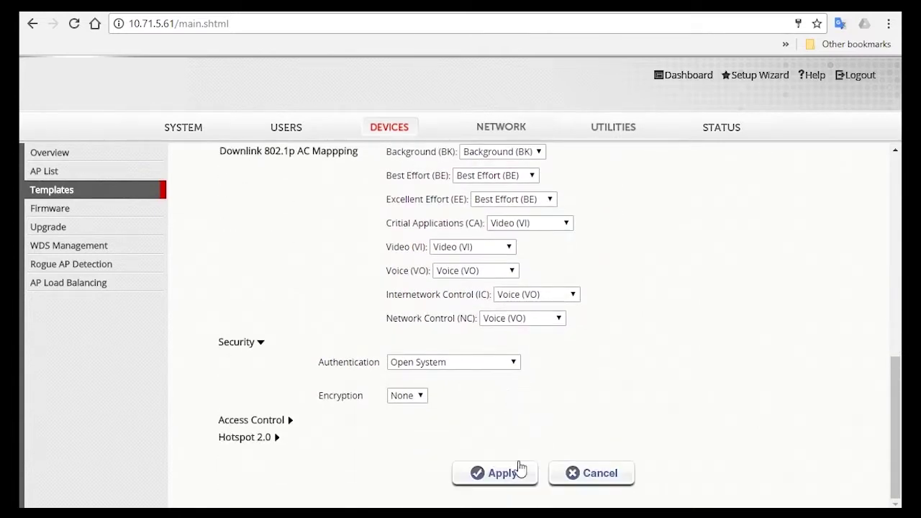
{"action": "left_click", "coordinate": [513, 474]}
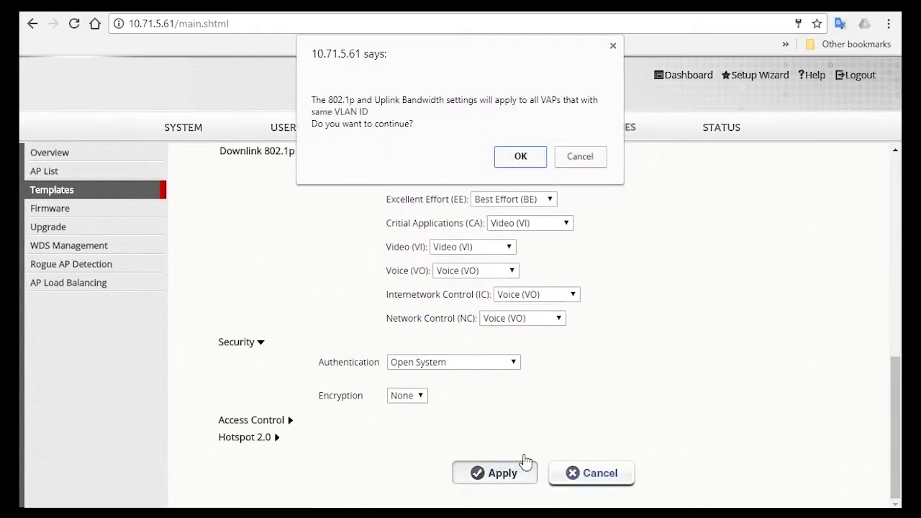
{"action": "left_click", "coordinate": [534, 156]}
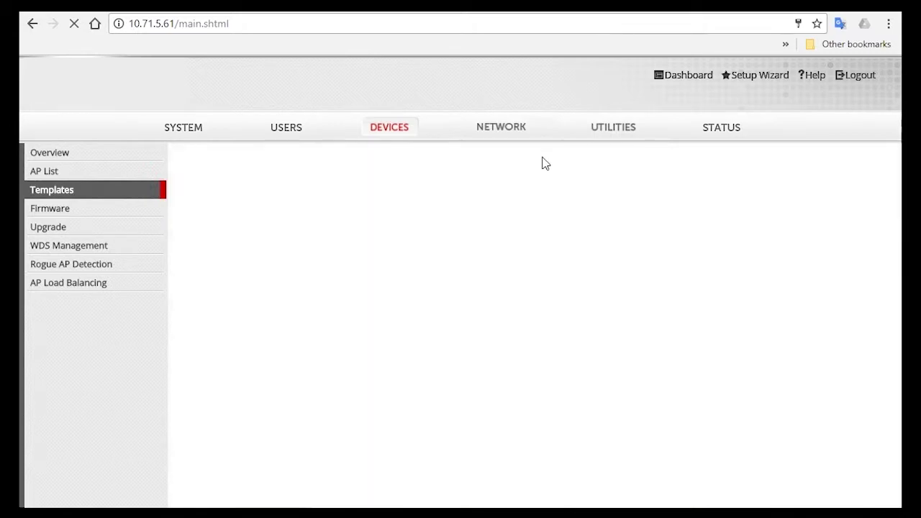
{"action": "scroll", "coordinate": [586, 172], "scroll_direction": "down", "scroll_amount": 10}
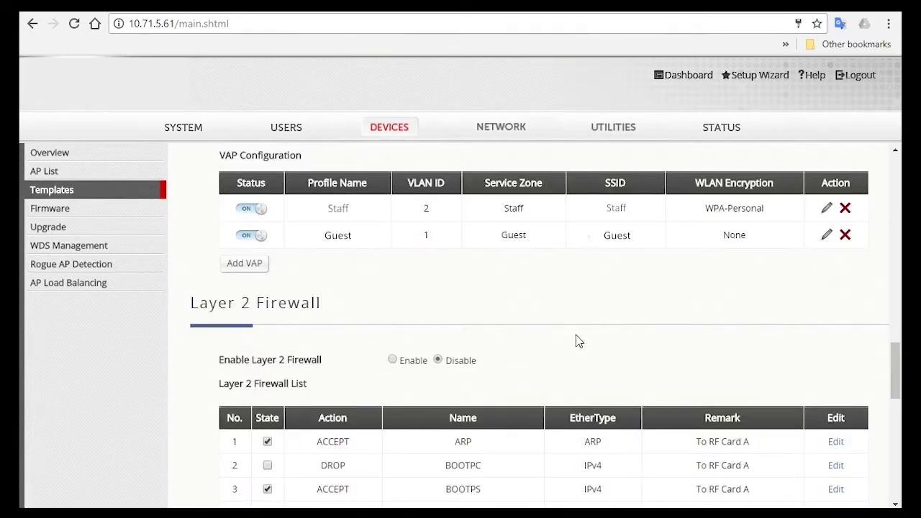
{"action": "scroll", "coordinate": [579, 341], "scroll_direction": "up", "scroll_amount": 10}
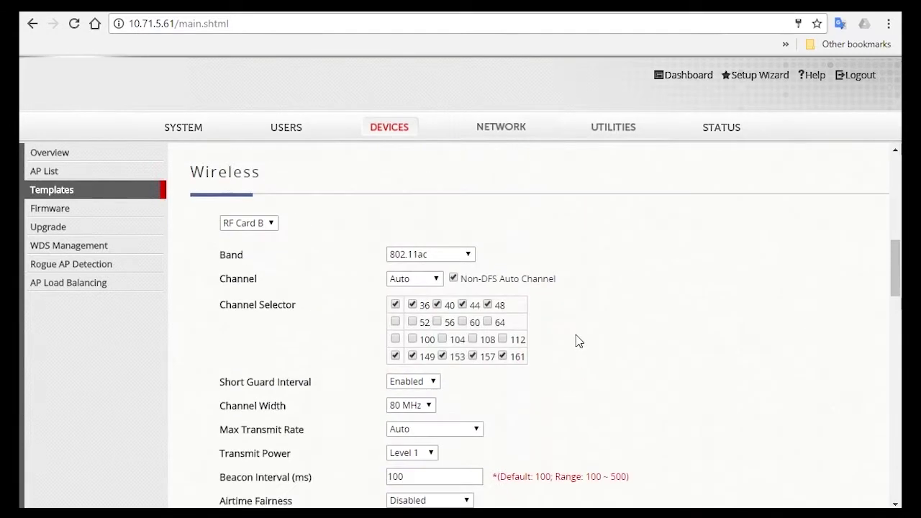
{"action": "scroll", "coordinate": [580, 341], "scroll_direction": "up", "scroll_amount": 7}
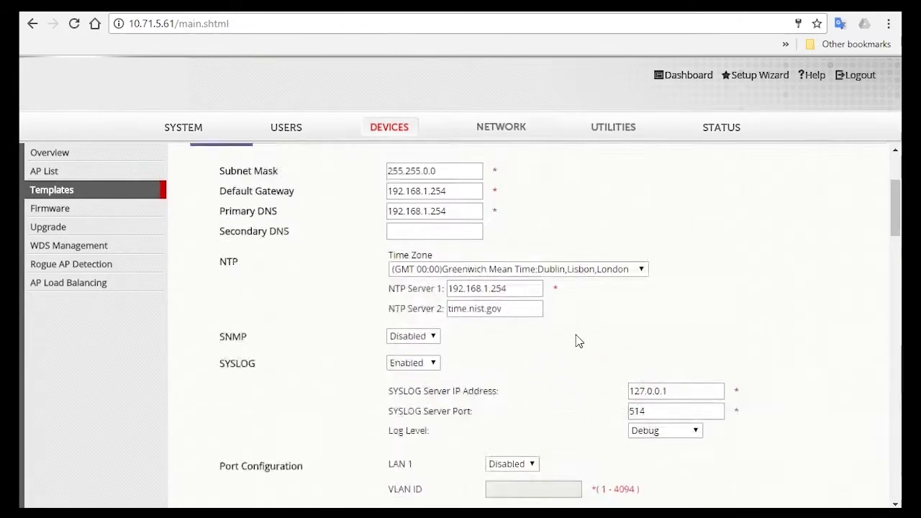
Step: From AP List, start adding APs with the Add Method set to Find Multiple APs
{"action": "left_click", "coordinate": [140, 170]}
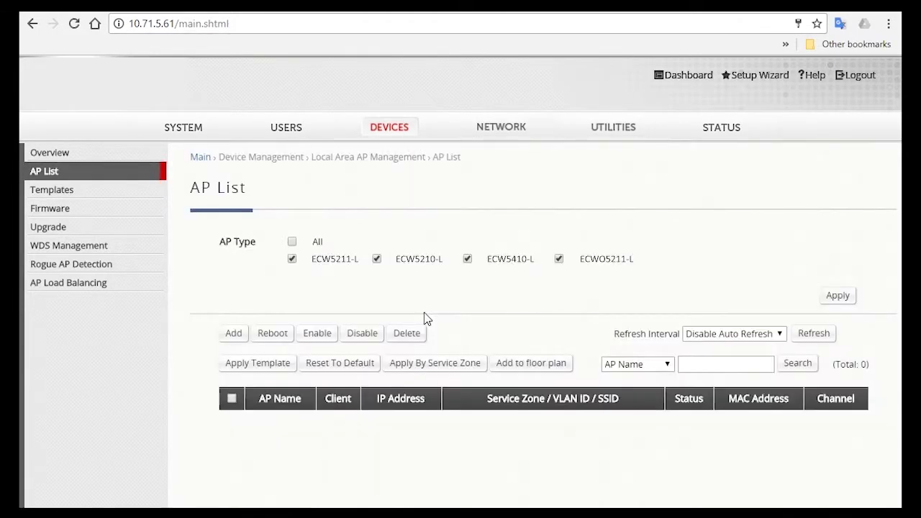
{"action": "left_click", "coordinate": [230, 336]}
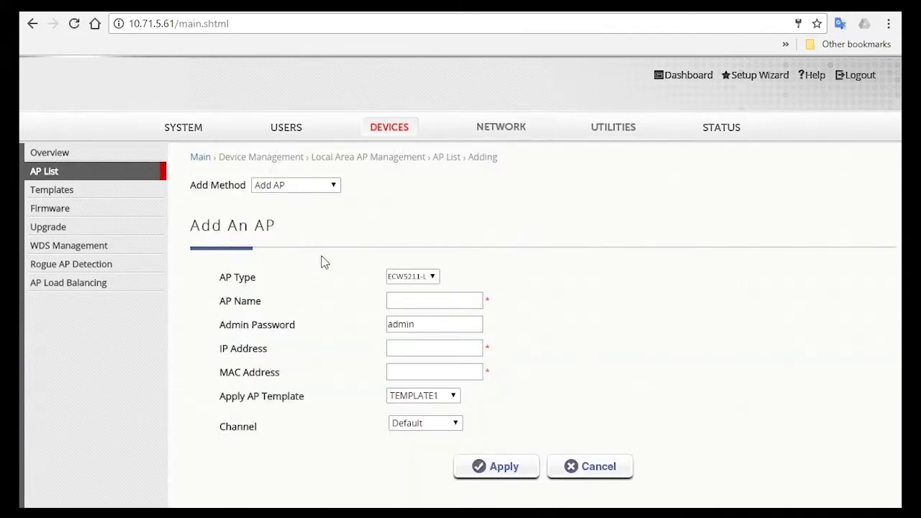
{"action": "left_click", "coordinate": [325, 188]}
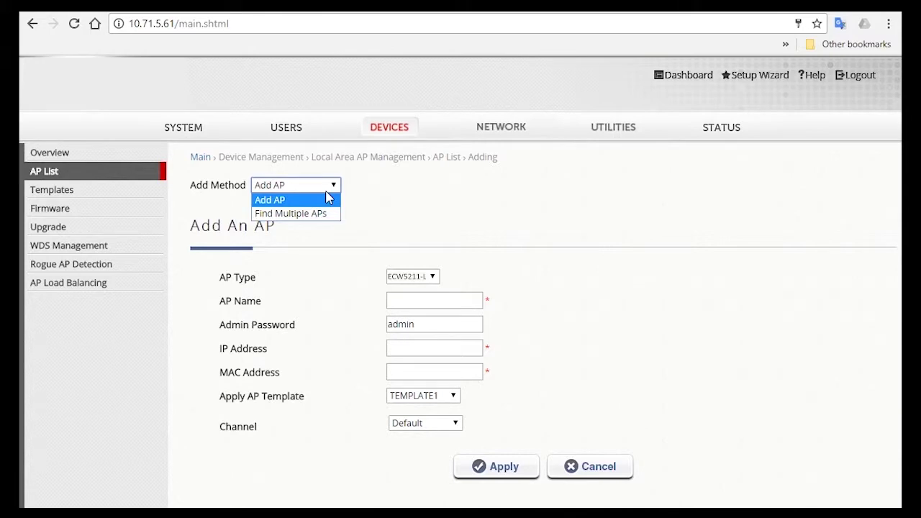
{"action": "left_click", "coordinate": [331, 214]}
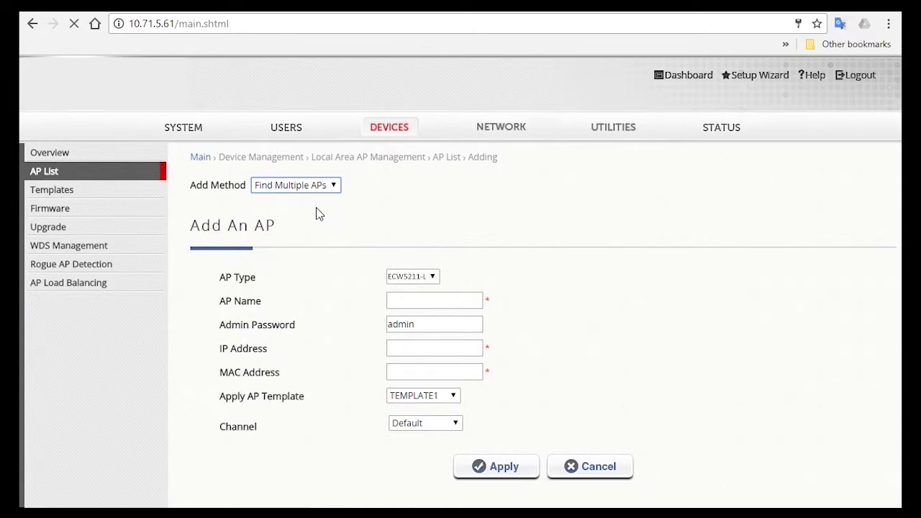
Step: Keep ECW5211-L as the AP Type to discover, with the Factory Default credentials
{"action": "left_click", "coordinate": [412, 276]}
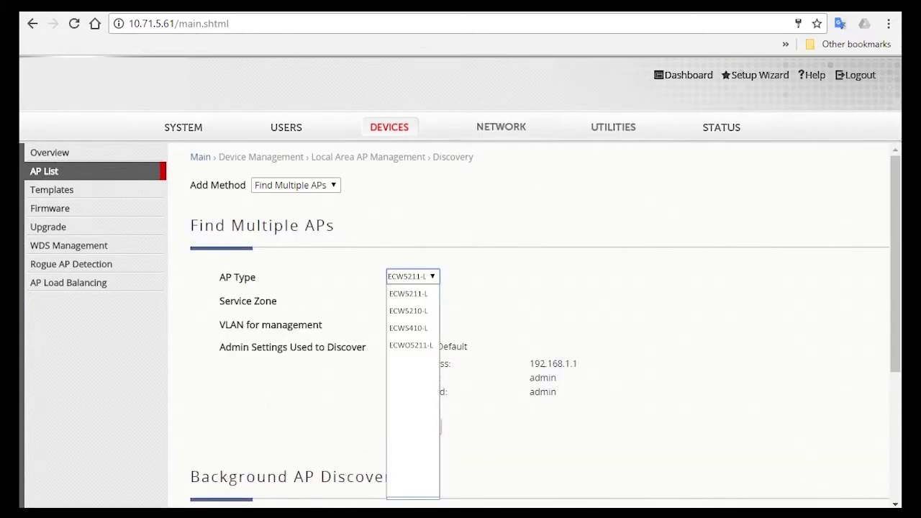
{"action": "left_click", "coordinate": [421, 409]}
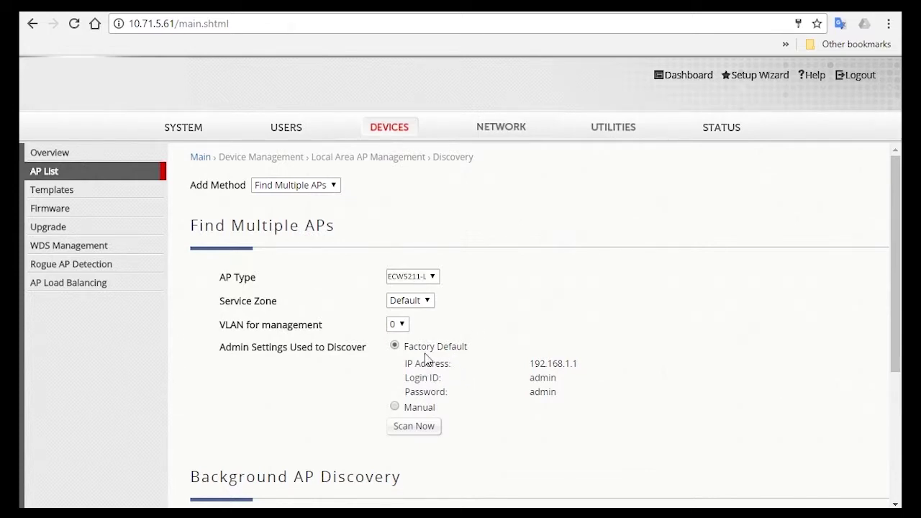
{"action": "left_click_drag", "start_coordinate": [404, 346], "coordinate": [479, 353]}
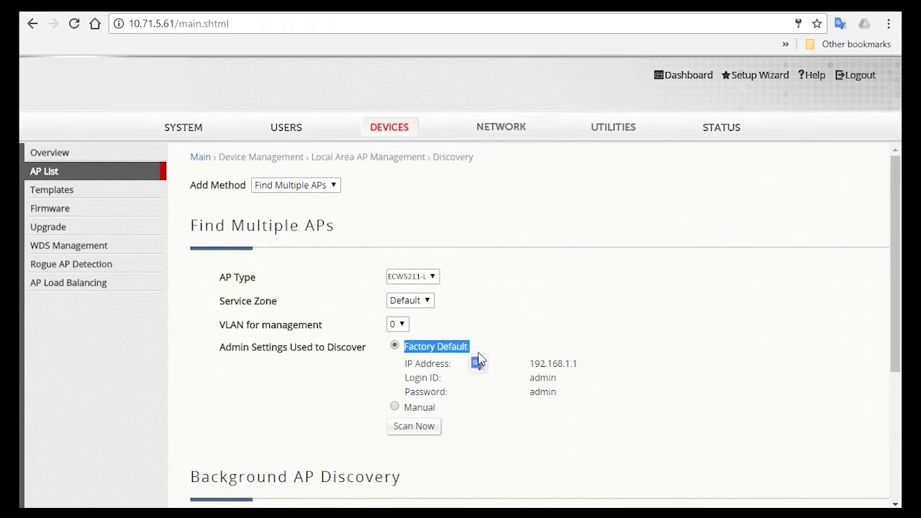
{"action": "left_click", "coordinate": [520, 336]}
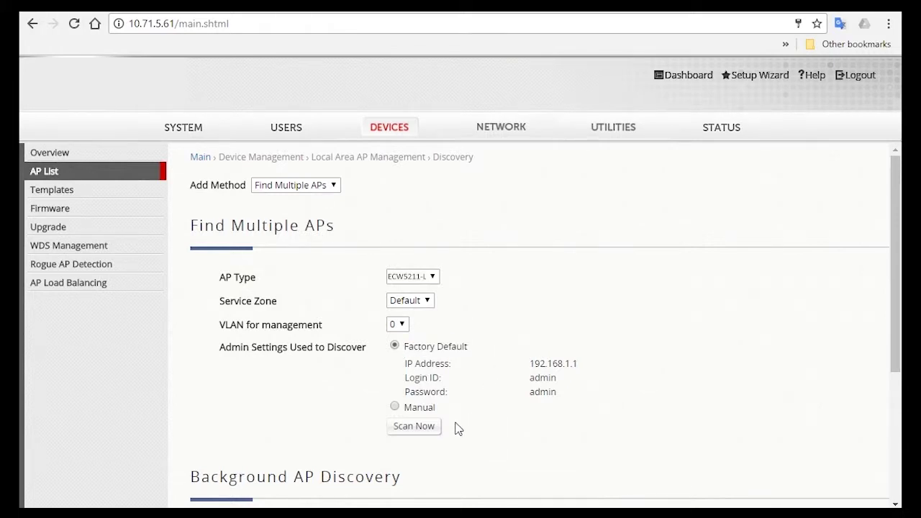
Step: Run Scan Now and review Discovery Results showing one AP at 192.168.10.1
{"action": "left_click", "coordinate": [408, 430]}
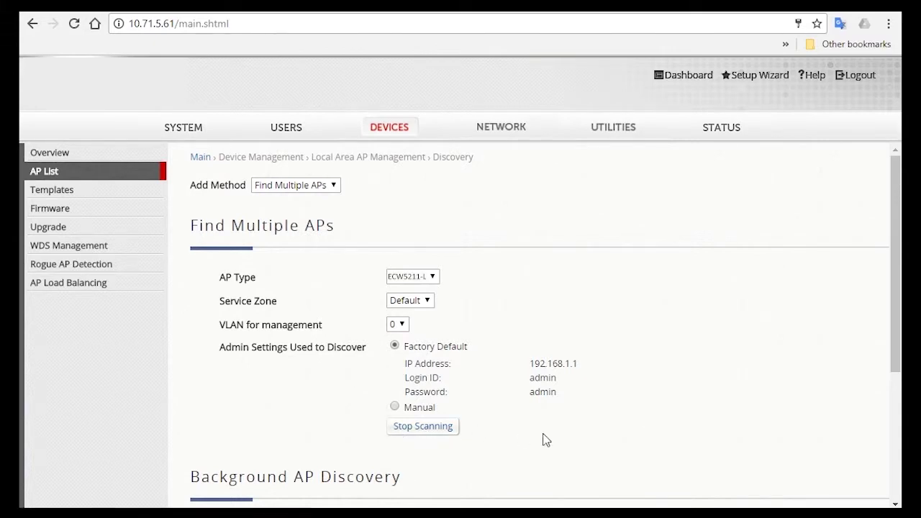
{"action": "scroll", "coordinate": [545, 441], "scroll_direction": "down", "scroll_amount": 3}
{"action": "left_click_drag", "start_coordinate": [492, 413], "coordinate": [864, 408]}
{"action": "scroll", "coordinate": [786, 391], "scroll_direction": "down", "scroll_amount": 4}
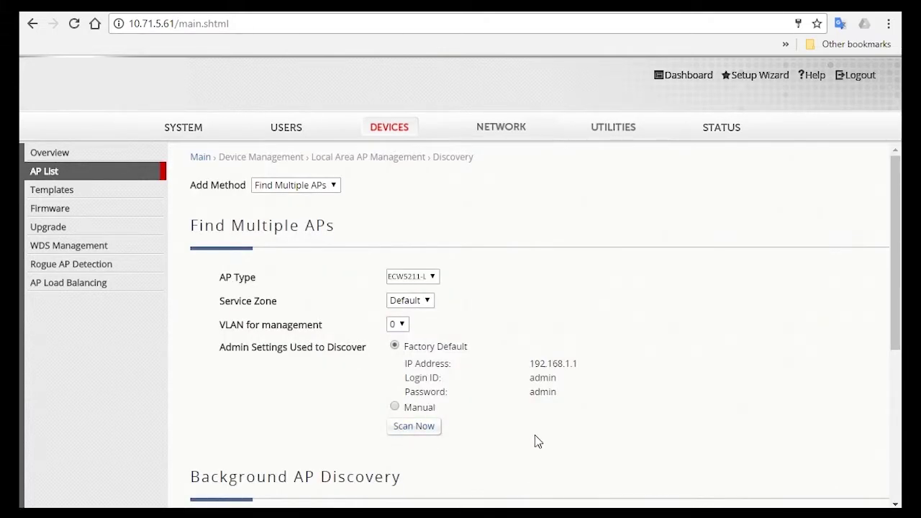
{"action": "scroll", "coordinate": [647, 354], "scroll_direction": "down", "scroll_amount": 4}
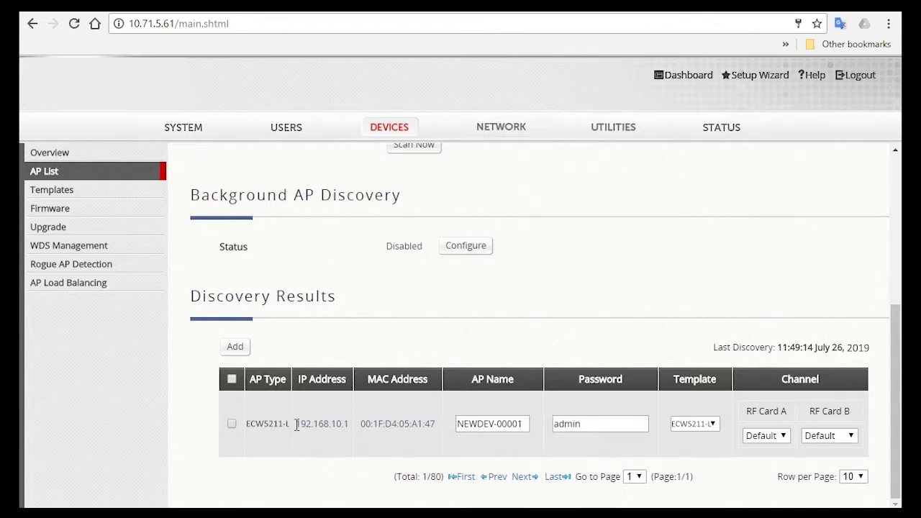
Step: Clear the suggested name NEWDEV-00001, check the template, then select and add the discovered AP
{"action": "left_click_drag", "start_coordinate": [295, 424], "coordinate": [352, 421]}
{"action": "left_click", "coordinate": [400, 425]}
{"action": "left_click_drag", "start_coordinate": [458, 424], "coordinate": [528, 423]}
{"action": "key", "text": "BackSpace"}
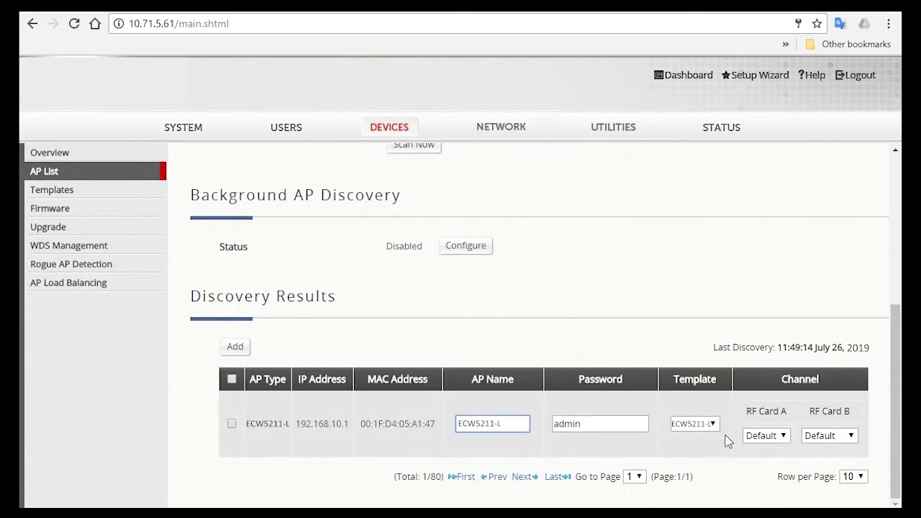
{"action": "left_click", "coordinate": [694, 425]}
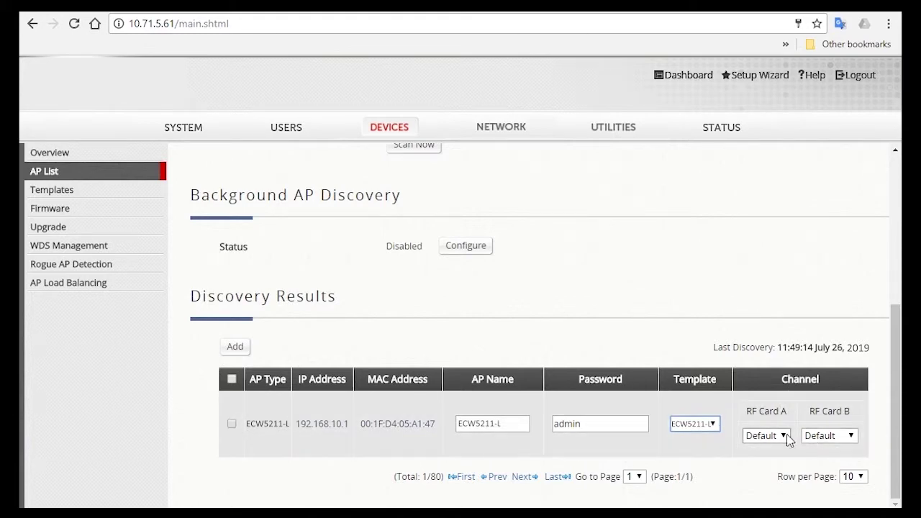
{"action": "left_click", "coordinate": [232, 379]}
{"action": "left_click", "coordinate": [235, 349]}
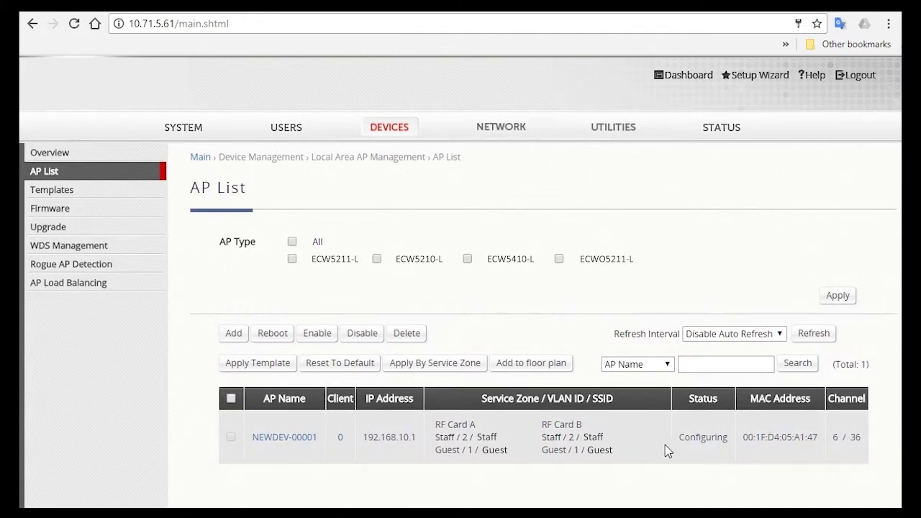
Step: Auto-refresh the AP List every 10 seconds until the AP comes online, then disable auto refresh
{"action": "double_click", "coordinate": [703, 437]}
{"action": "left_click", "coordinate": [745, 341]}
{"action": "left_click", "coordinate": [745, 341]}
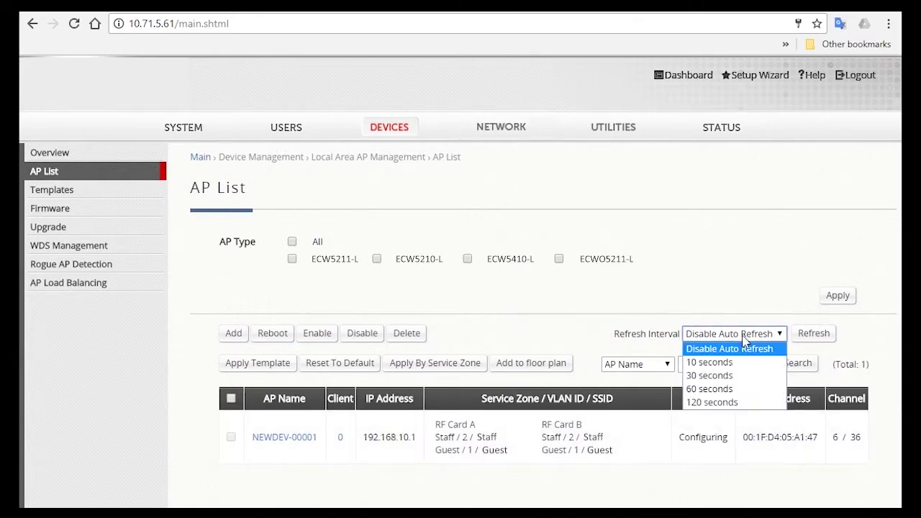
{"action": "left_click", "coordinate": [737, 364]}
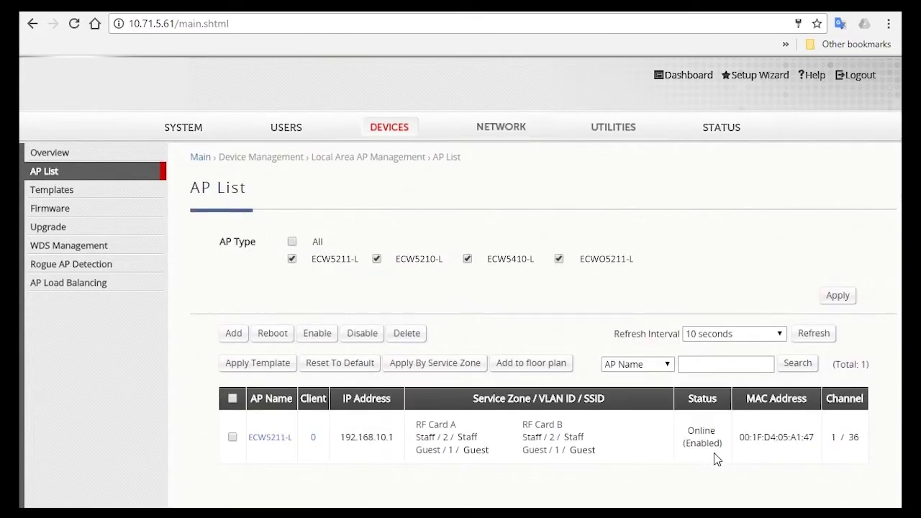
{"action": "left_click", "coordinate": [733, 333]}
{"action": "left_click", "coordinate": [729, 348]}
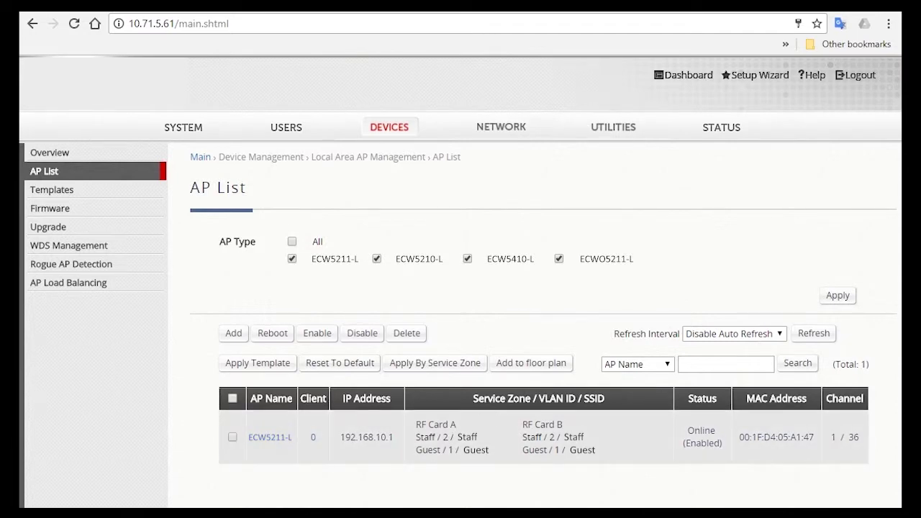
Step: Confirm the AP shows Enabled status on channels 1 / 36
{"action": "left_click_drag", "start_coordinate": [681, 444], "coordinate": [724, 443]}
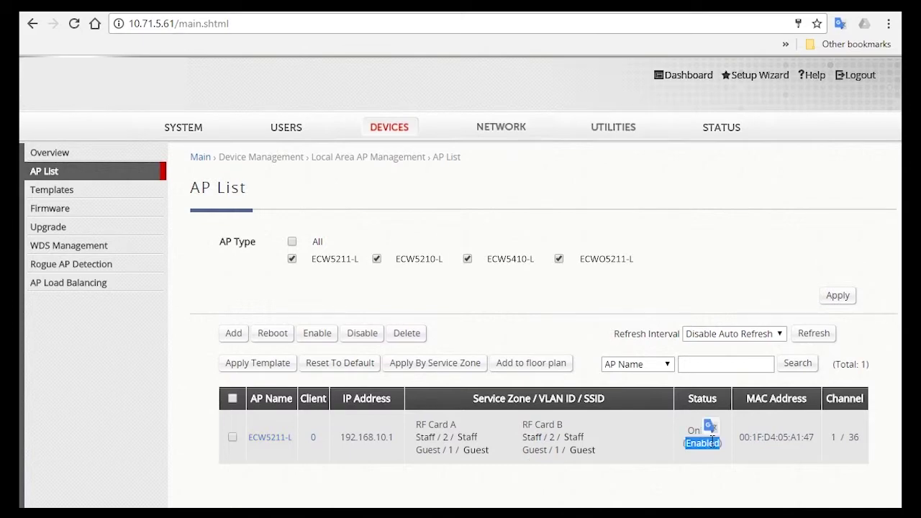
{"action": "left_click", "coordinate": [776, 437]}
{"action": "left_click_drag", "start_coordinate": [859, 433], "coordinate": [829, 439]}
{"action": "left_click", "coordinate": [752, 480]}
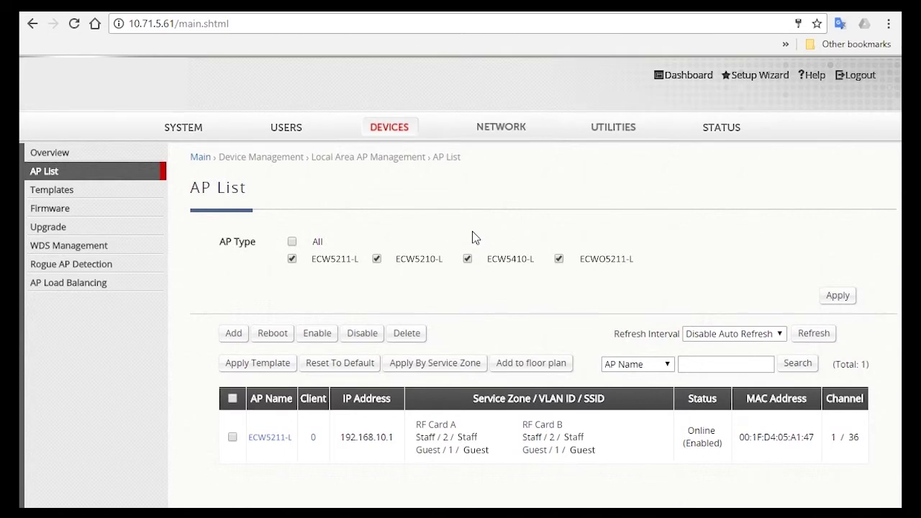
Step: Open the Default service zone's configuration under SYSTEM > Service Zones
{"action": "left_click", "coordinate": [179, 131]}
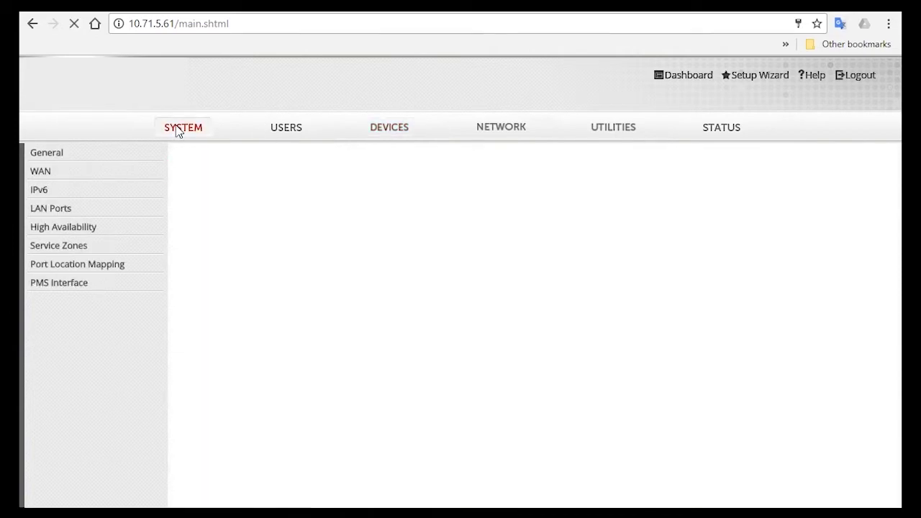
{"action": "left_click", "coordinate": [137, 250]}
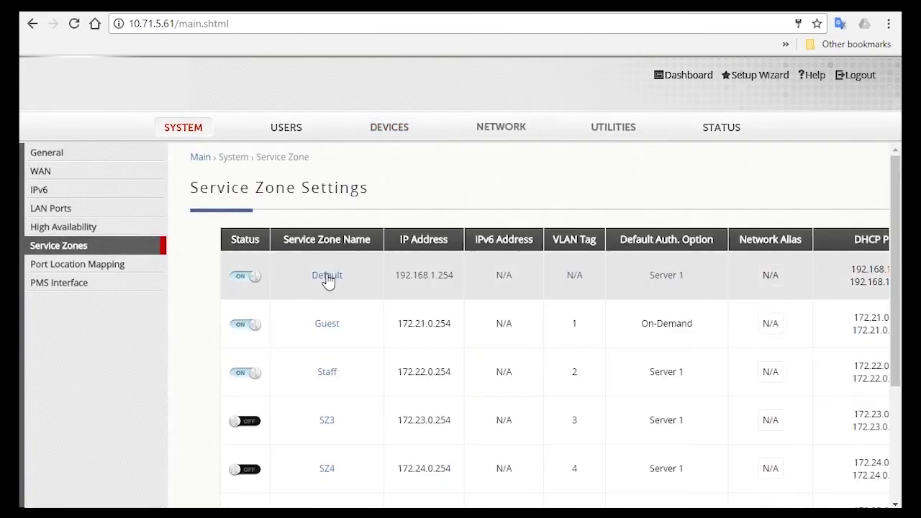
{"action": "left_click", "coordinate": [327, 278]}
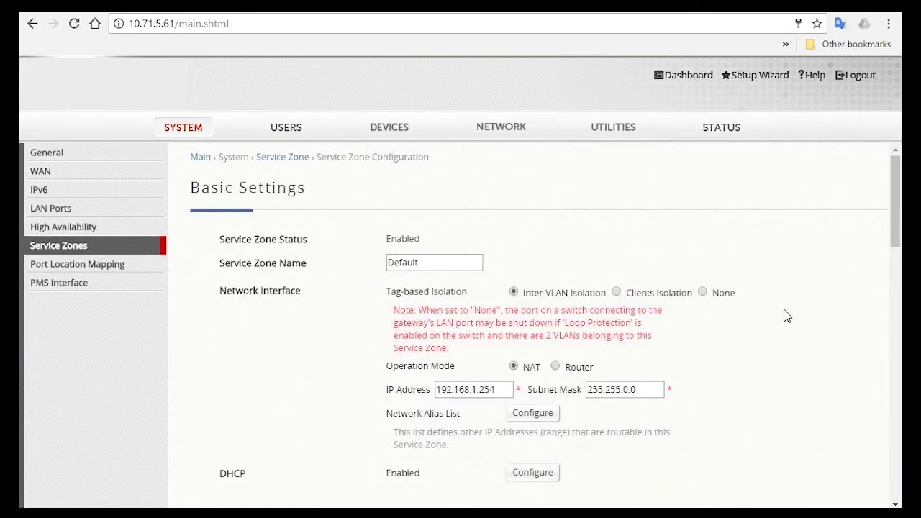
Step: Check the AP management IP range, 192.168.10.1 to 192.168.10.254
{"action": "scroll", "coordinate": [786, 316], "scroll_direction": "down", "scroll_amount": 3}
{"action": "scroll", "coordinate": [786, 312], "scroll_direction": "down", "scroll_amount": 1}
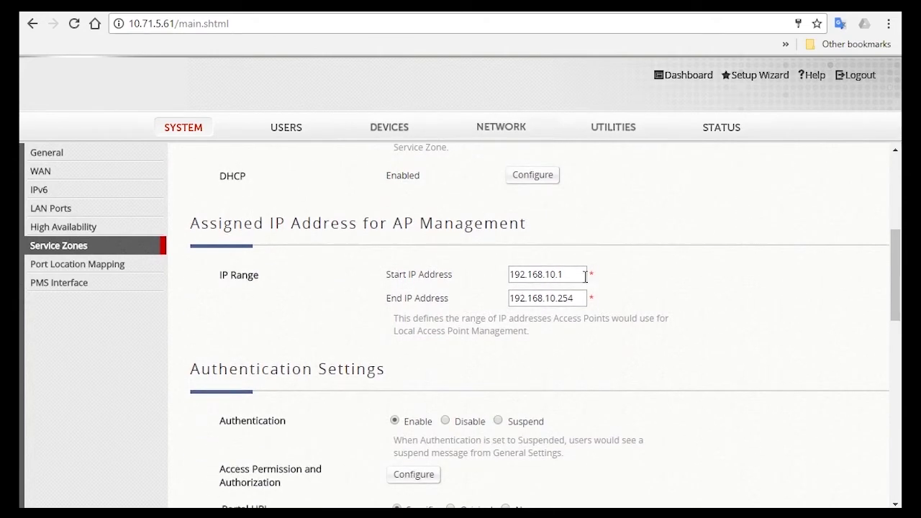
{"action": "left_click_drag", "start_coordinate": [572, 275], "coordinate": [508, 279]}
{"action": "left_click_drag", "start_coordinate": [574, 297], "coordinate": [498, 309]}
{"action": "left_click", "coordinate": [687, 293]}
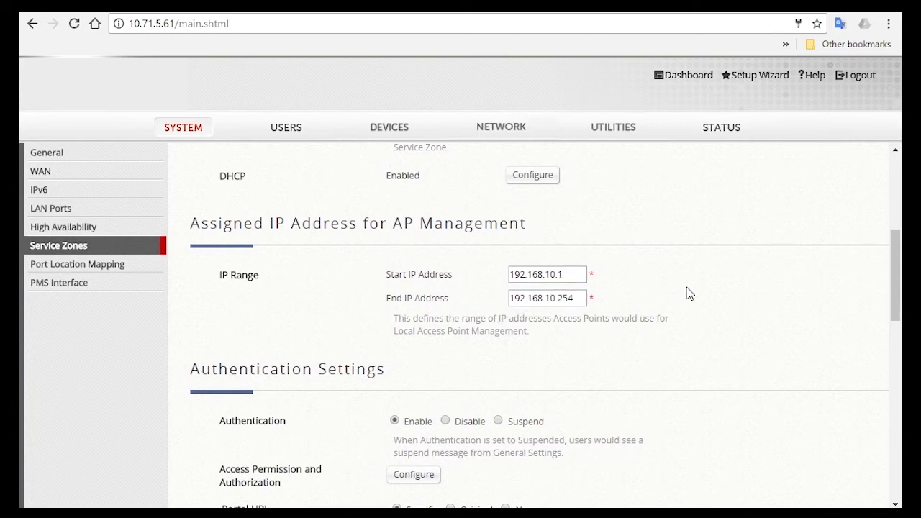